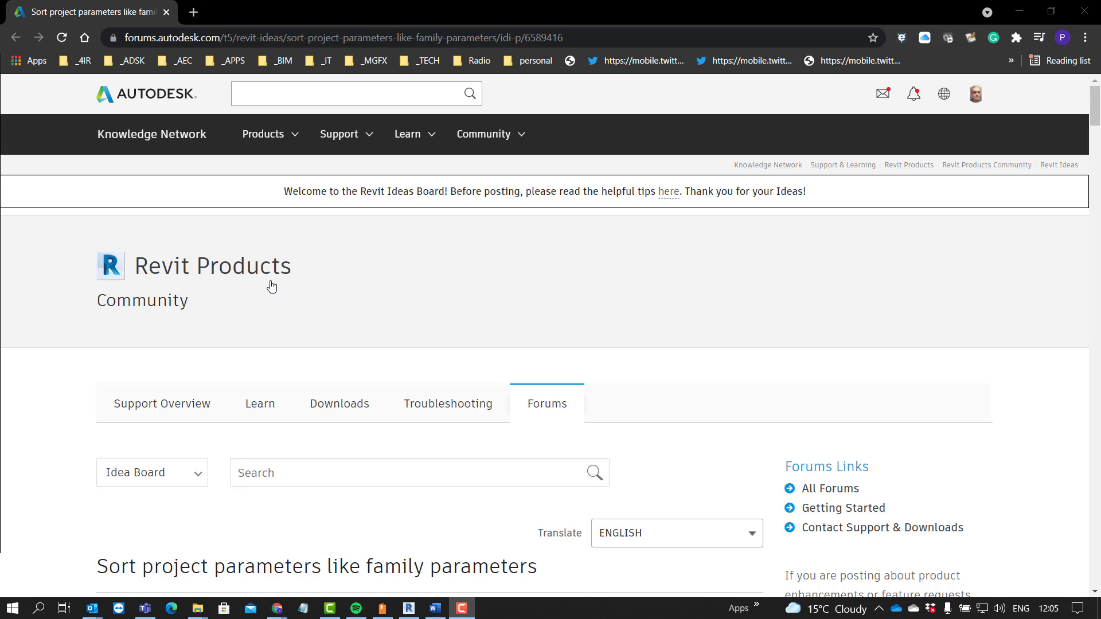
# Read through the forum idea on sorting project parameters like family parameters, including its votes and comments.
pyautogui.scroll(-1, 267, 278)
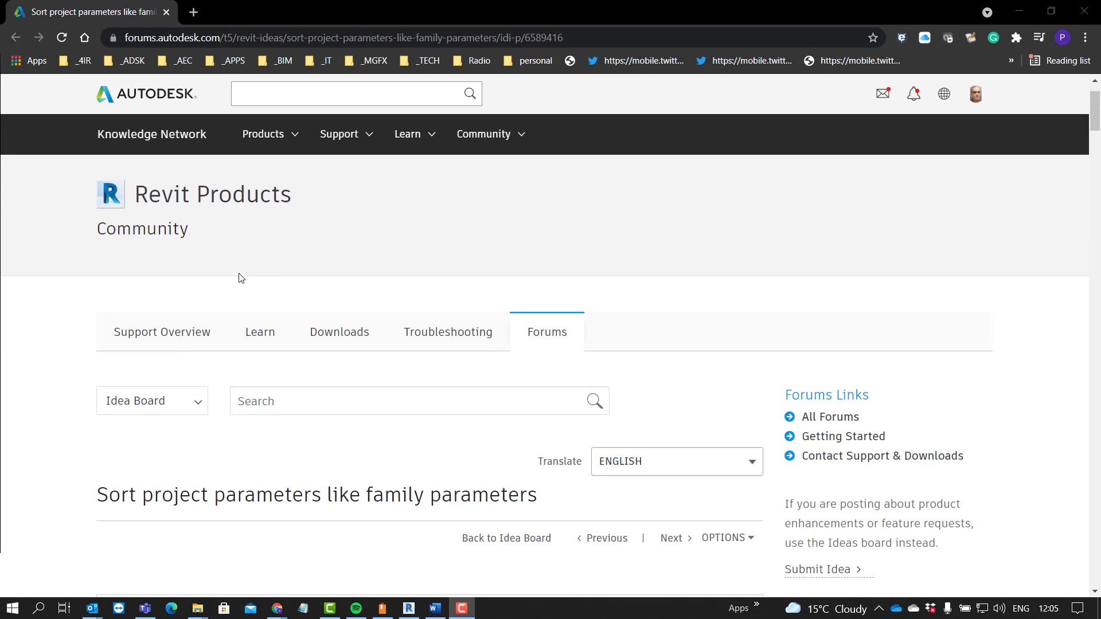
pyautogui.scroll(-1, 241, 284)
pyautogui.scroll(-2, 242, 285)
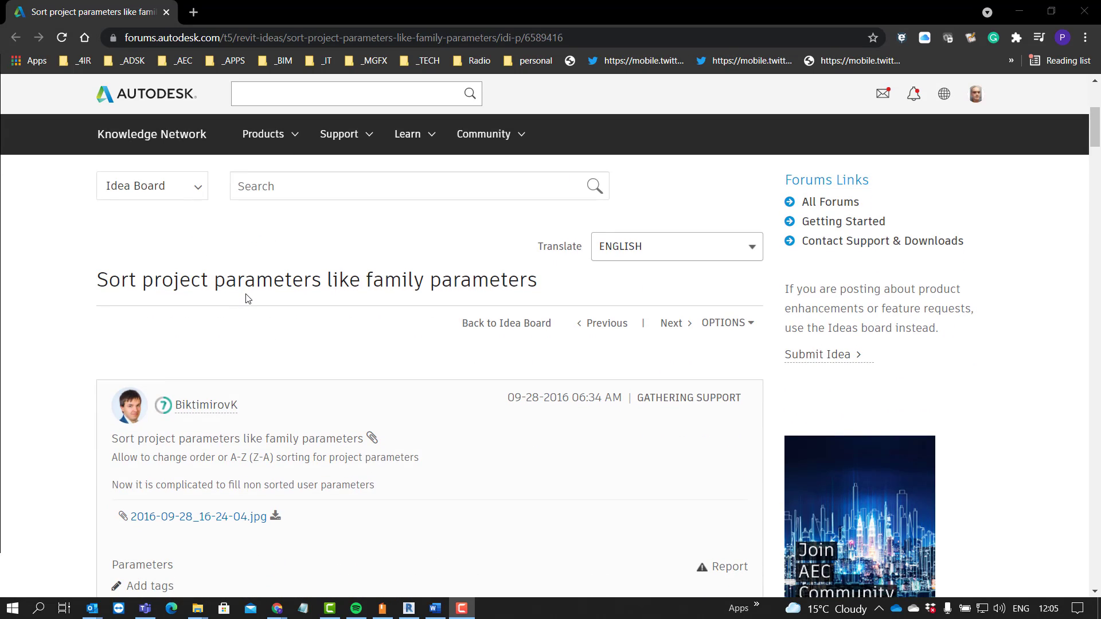
pyautogui.scroll(-5, 247, 298)
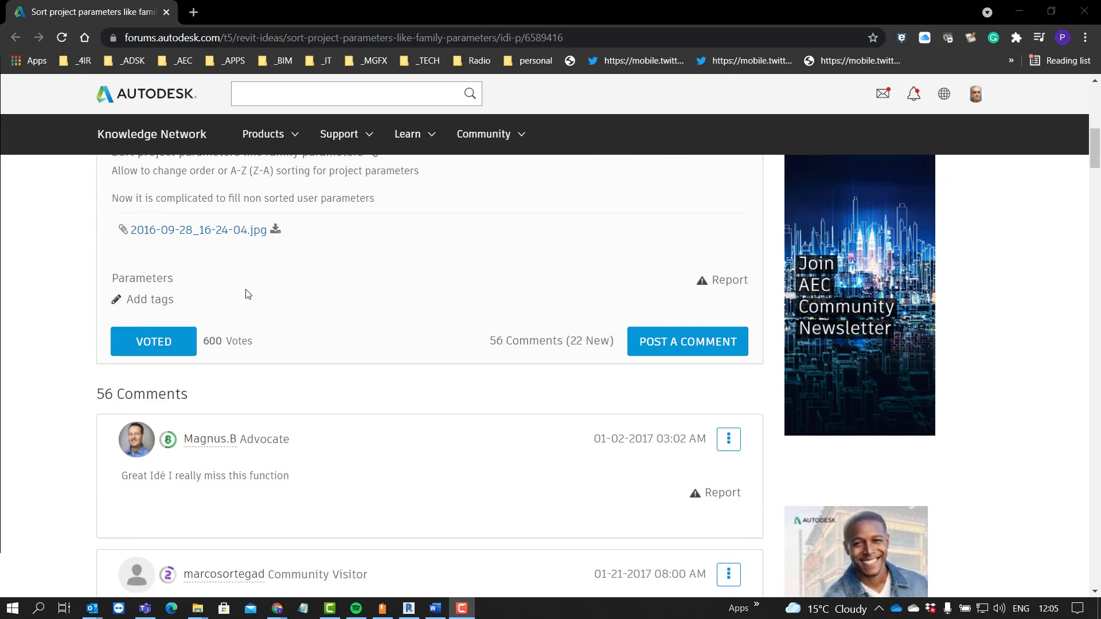
pyautogui.scroll(-5, 248, 296)
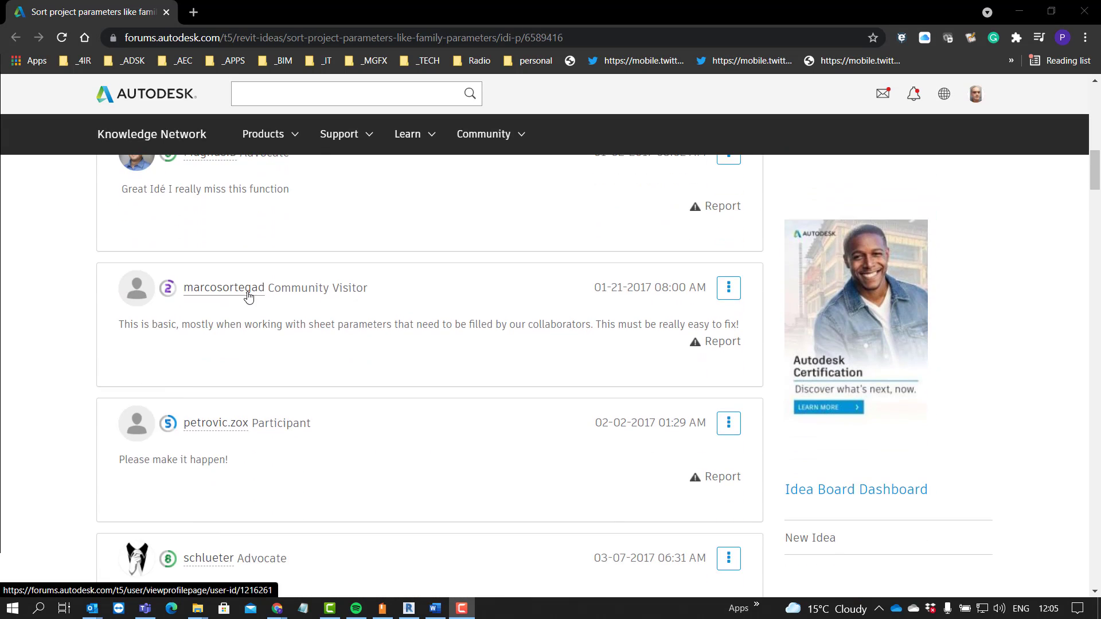
pyautogui.scroll(-10, 248, 299)
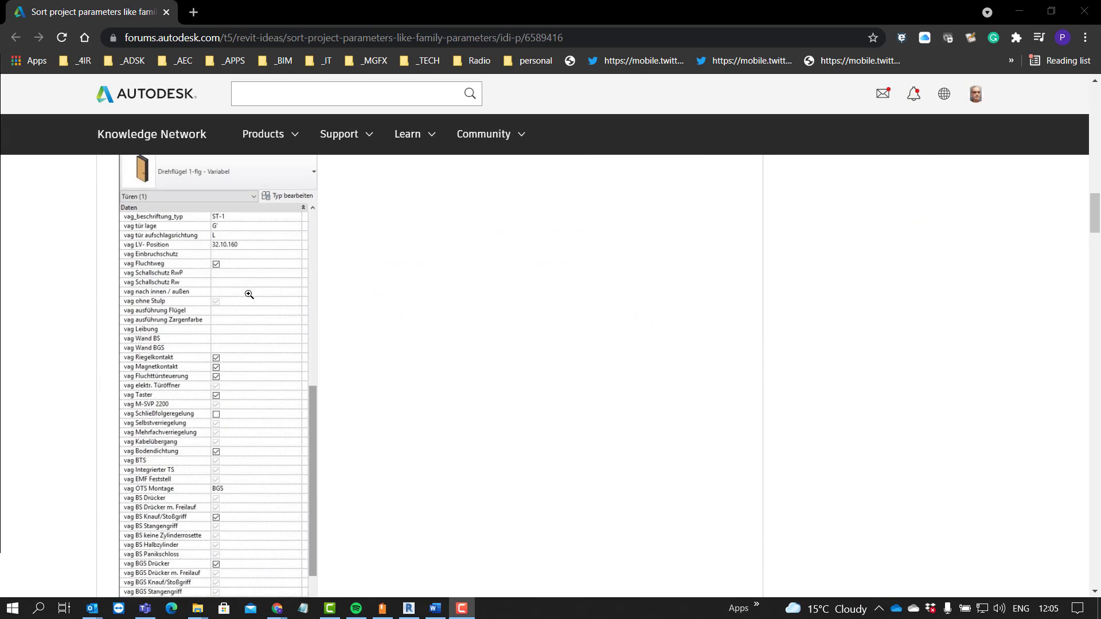
pyautogui.scroll(-7, 250, 297)
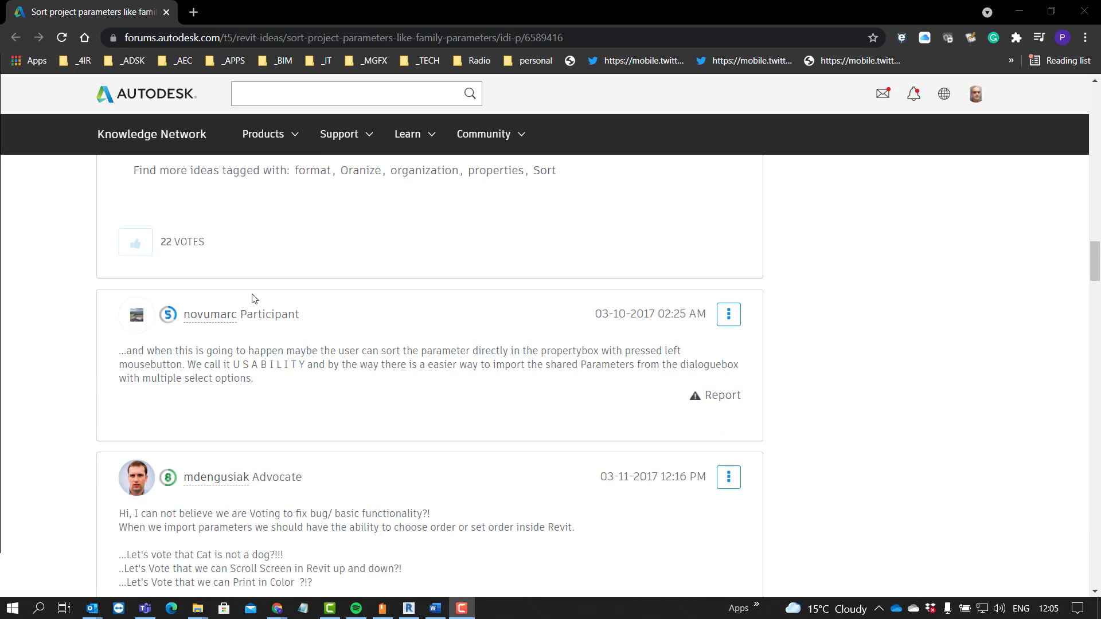
pyautogui.scroll(-12, 254, 298)
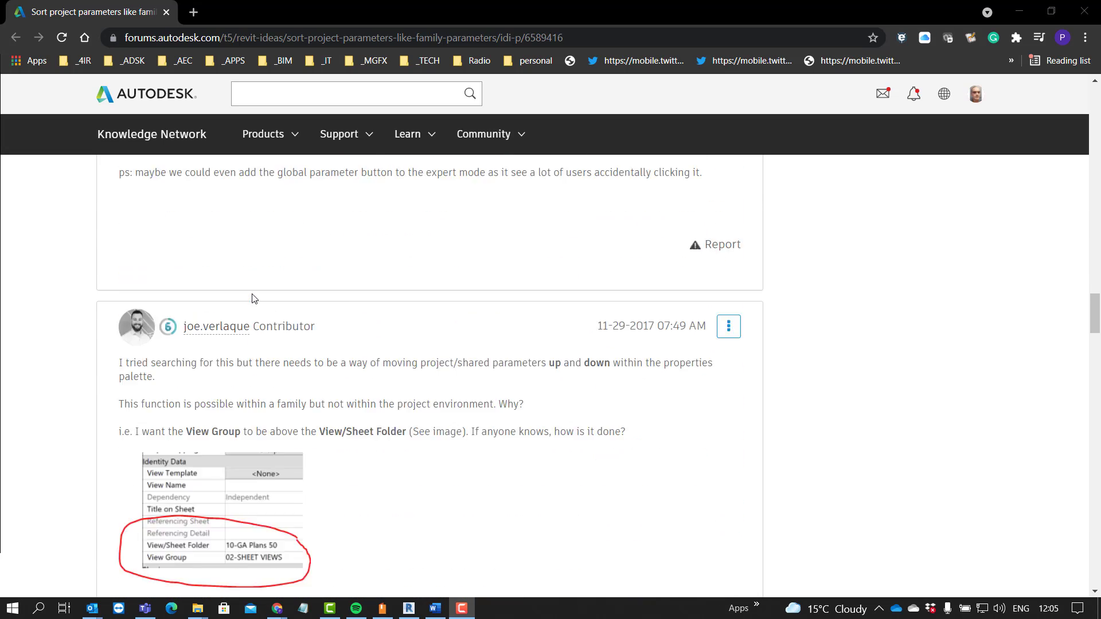
pyautogui.scroll(-13, 253, 295)
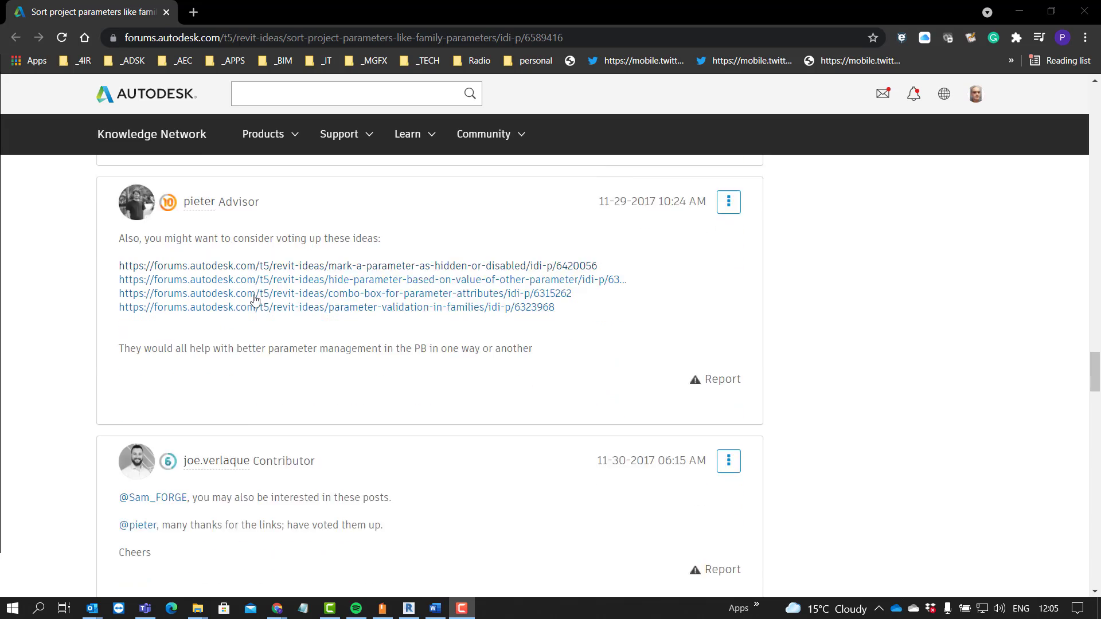
pyautogui.scroll(-2, 257, 298)
pyautogui.scroll(20, 255, 295)
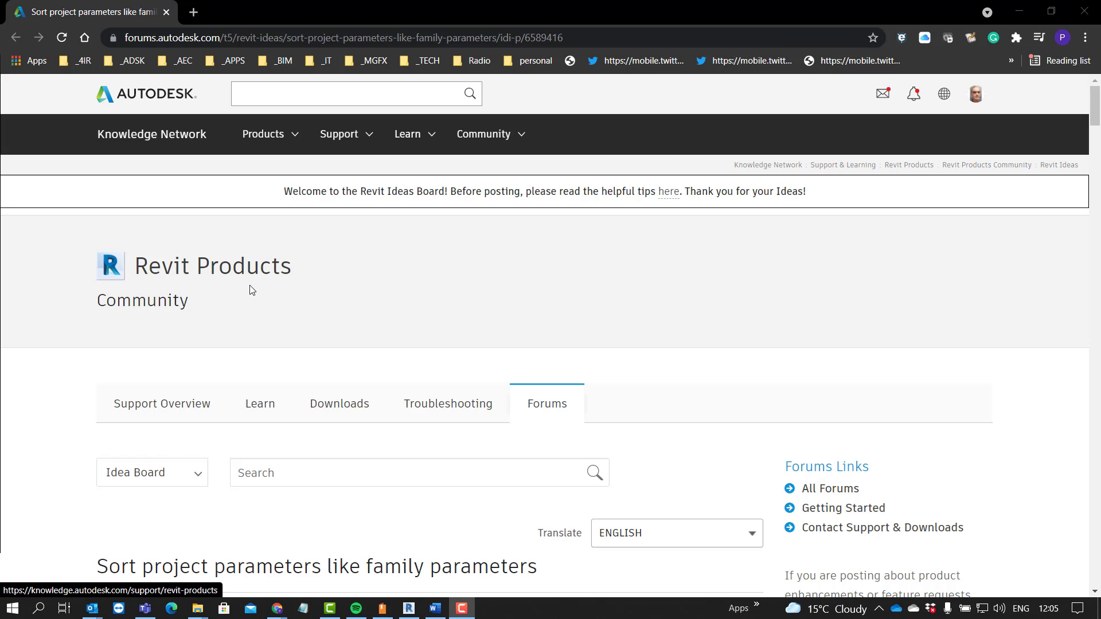
pyautogui.scroll(-9, 250, 289)
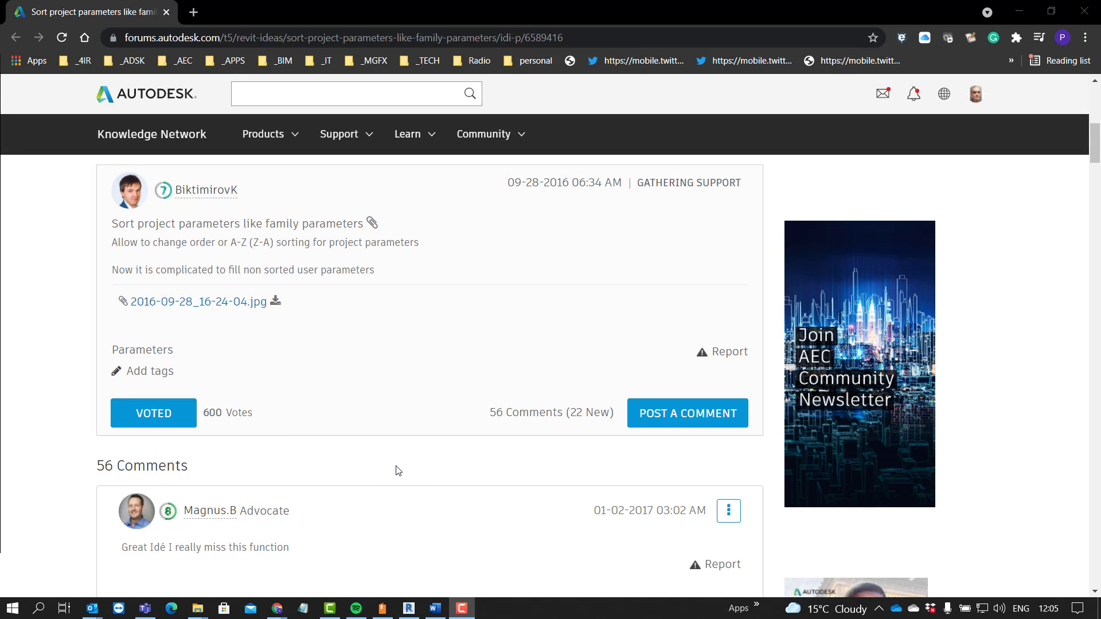
# Switch to Revit and widen the System Browser beside the ground floor plan.
pyautogui.click(409, 608)
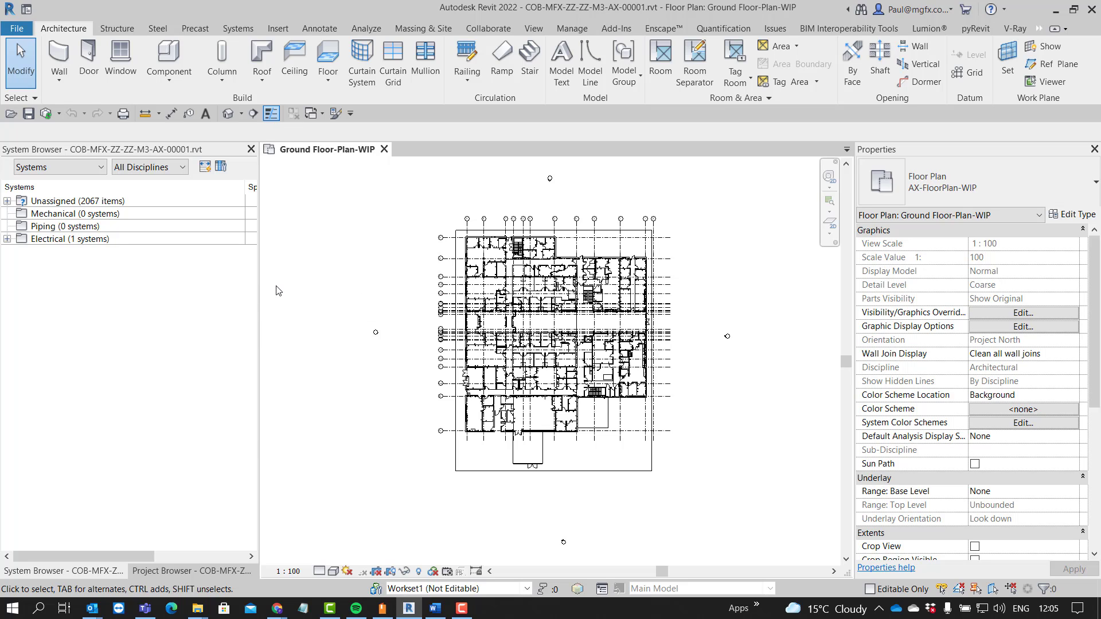
pyautogui.moveTo(258, 287); pyautogui.dragTo(286, 287)
pyautogui.scroll(6, 564, 237)
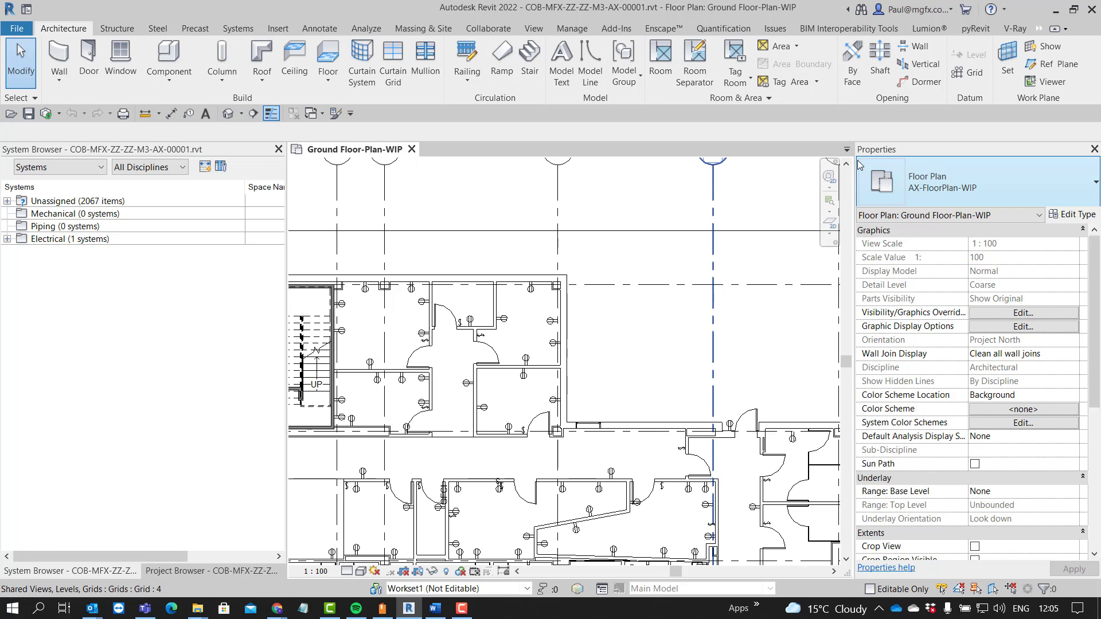
# Open the COBie Extension project setup, review its general settings, and save them.
pyautogui.click(823, 30)
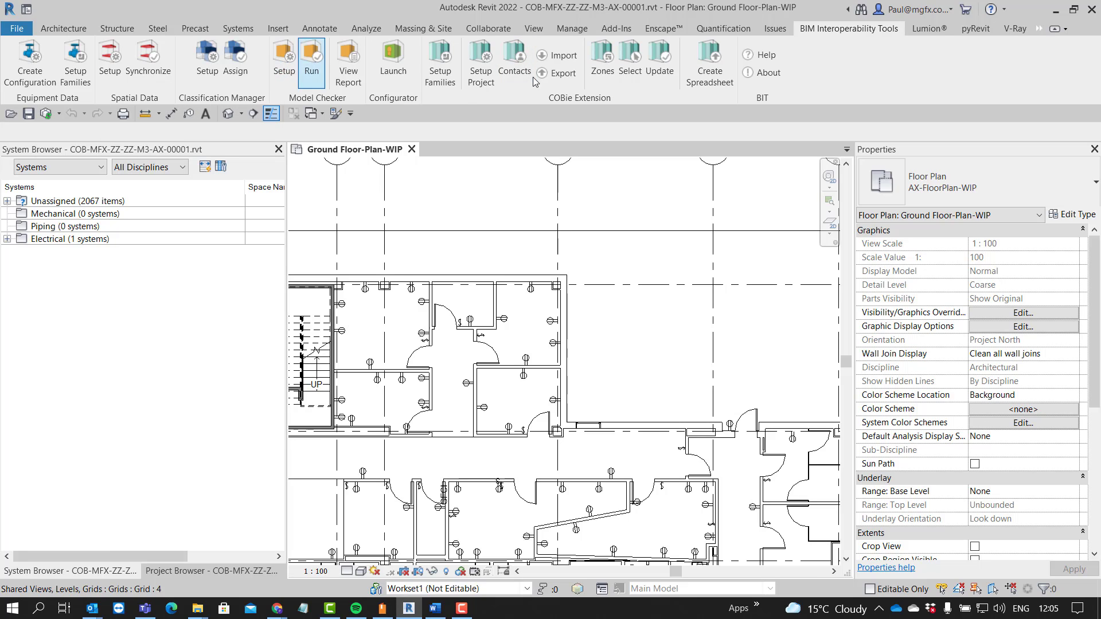
pyautogui.click(489, 71)
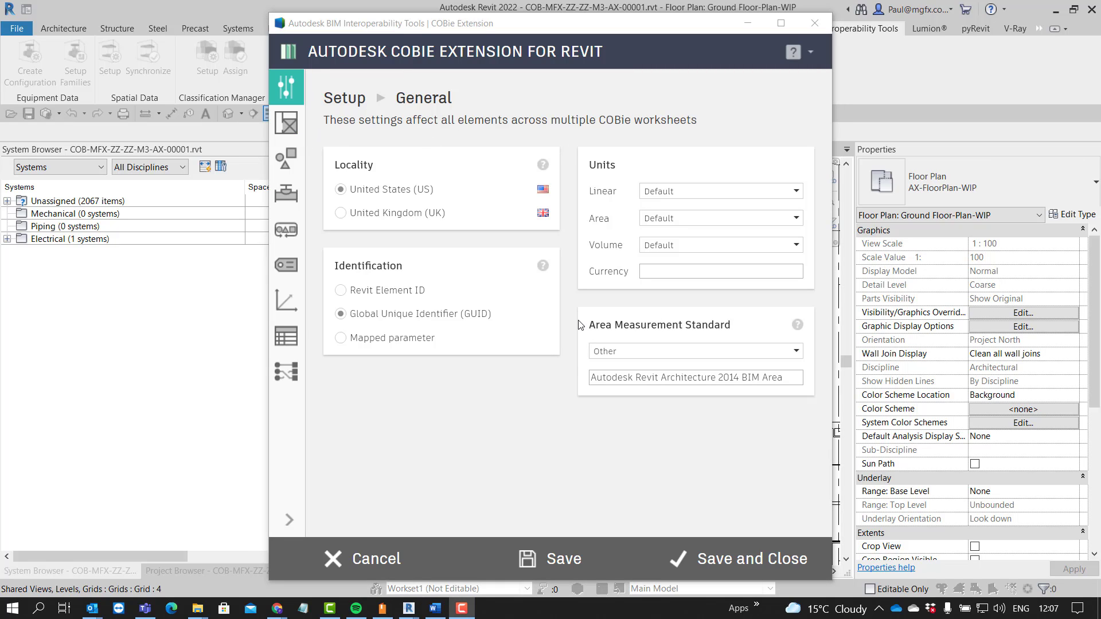
pyautogui.click(721, 563)
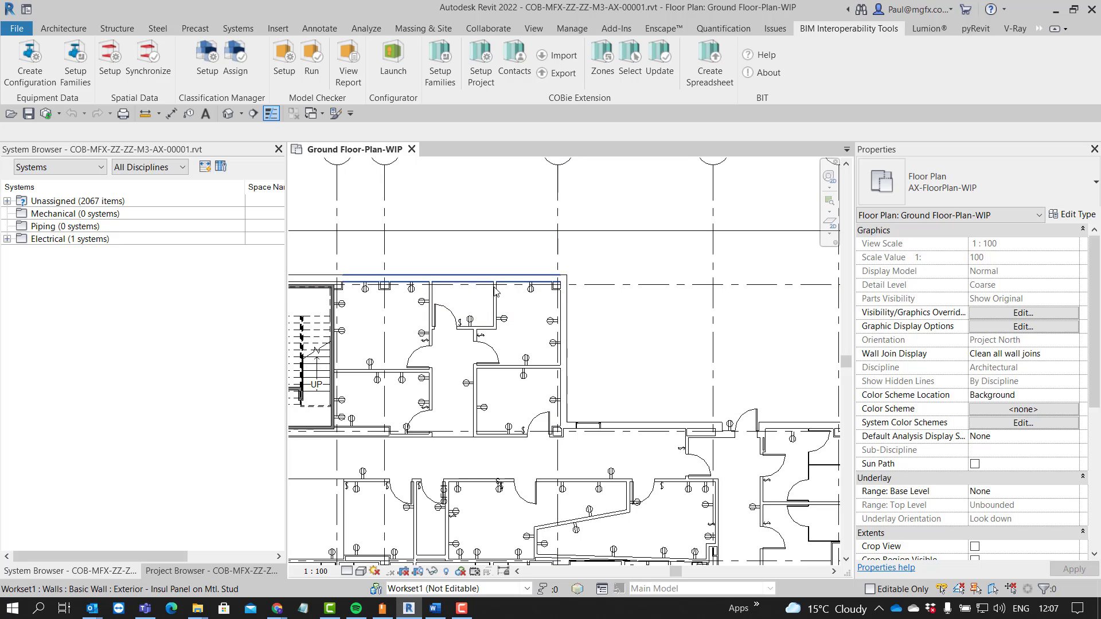
# Select the 92 mm stud interior partition wall and examine its COBie component parameters.
pyautogui.scroll(-1, 493, 301)
pyautogui.scroll(5, 493, 301)
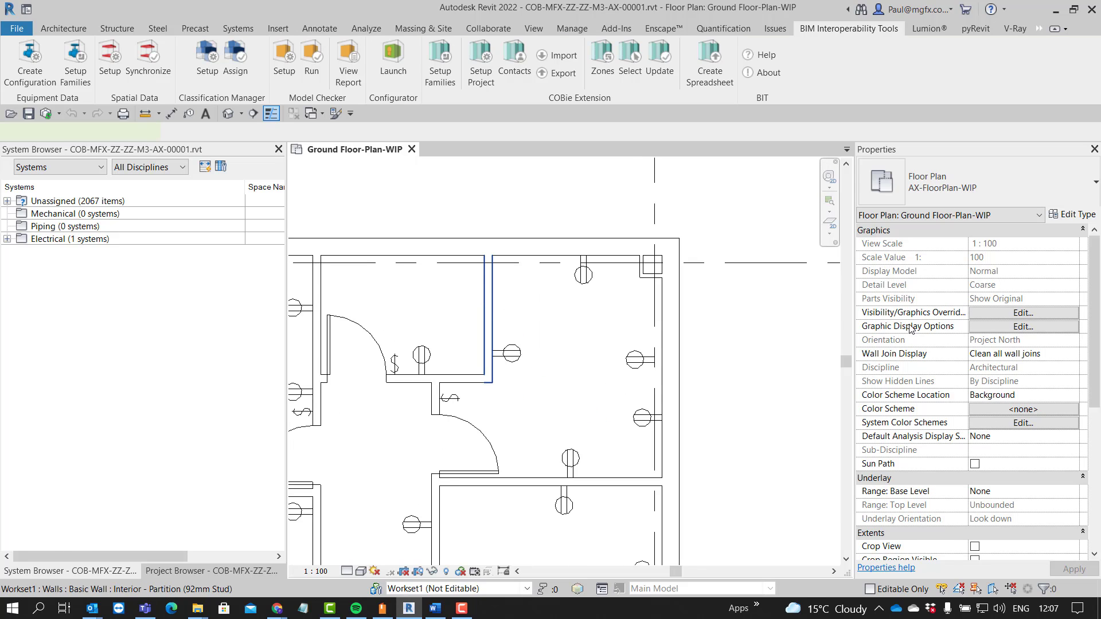
pyautogui.scroll(-8, 920, 360)
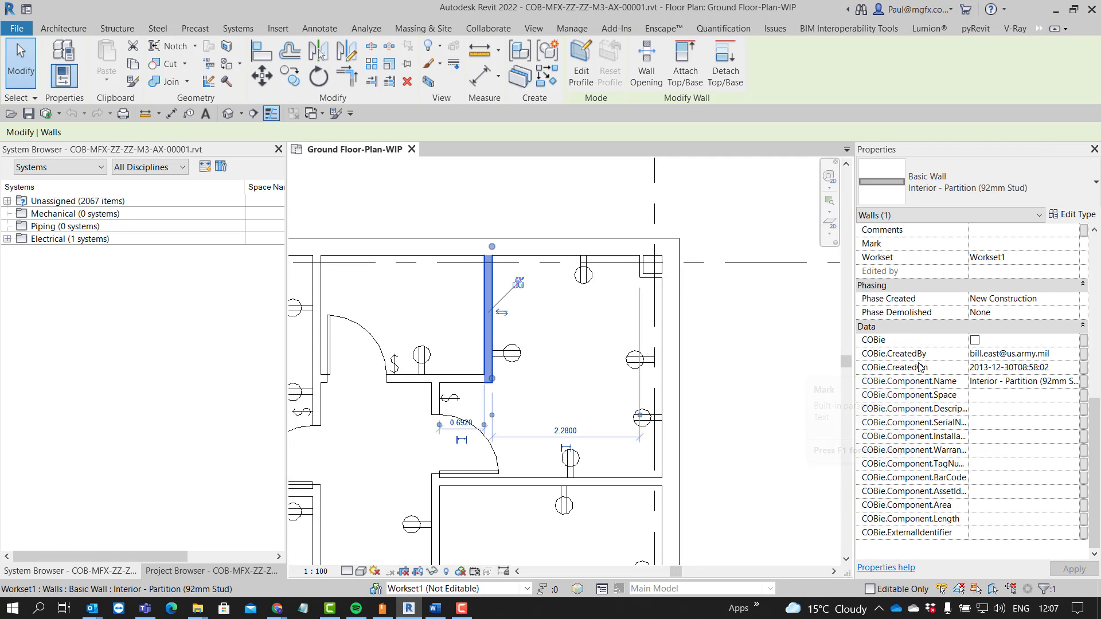
# Examine the COBie and Uniclass classification parameters in the partition wall's type properties, close them, and deselect the wall.
pyautogui.click(1071, 216)
pyautogui.scroll(-12, 369, 390)
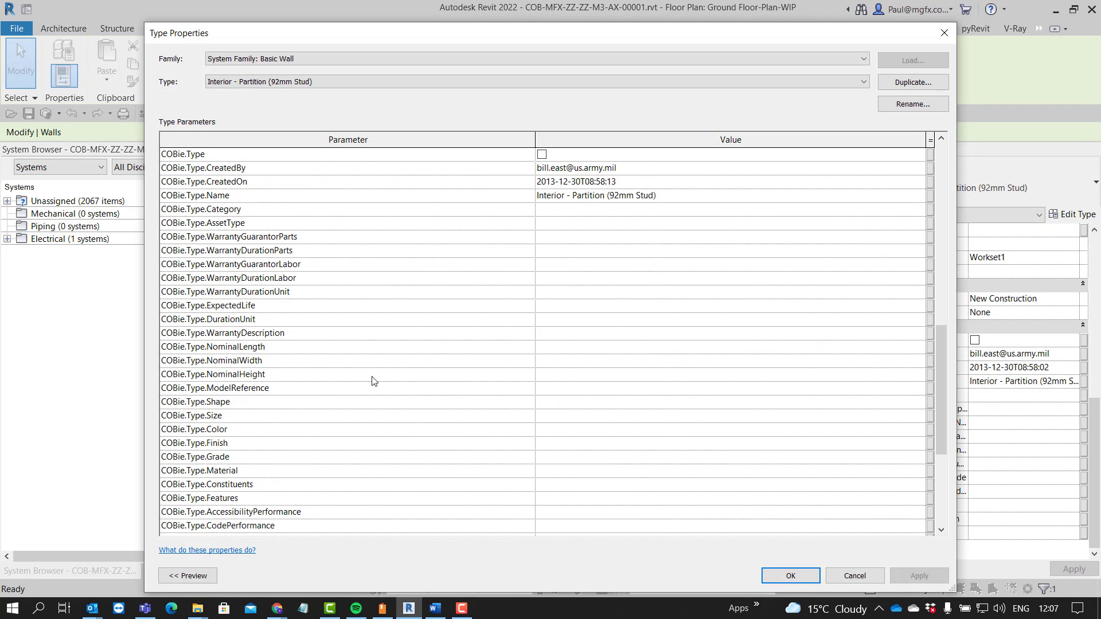
pyautogui.scroll(-5, 373, 381)
pyautogui.scroll(11, 297, 367)
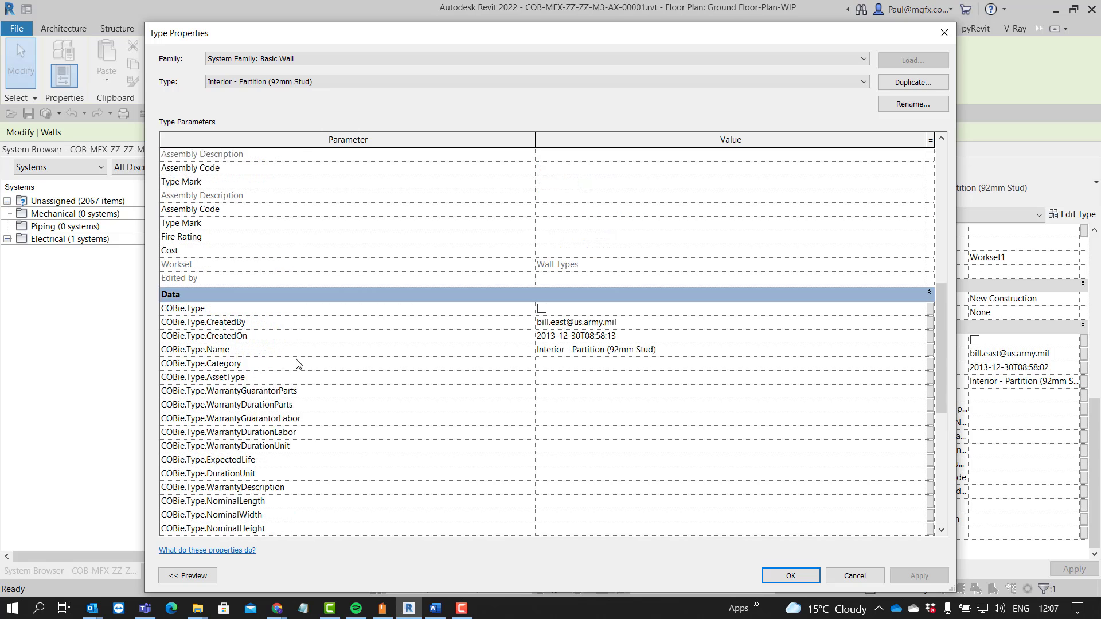
pyautogui.scroll(-4, 199, 354)
pyautogui.scroll(-4, 199, 353)
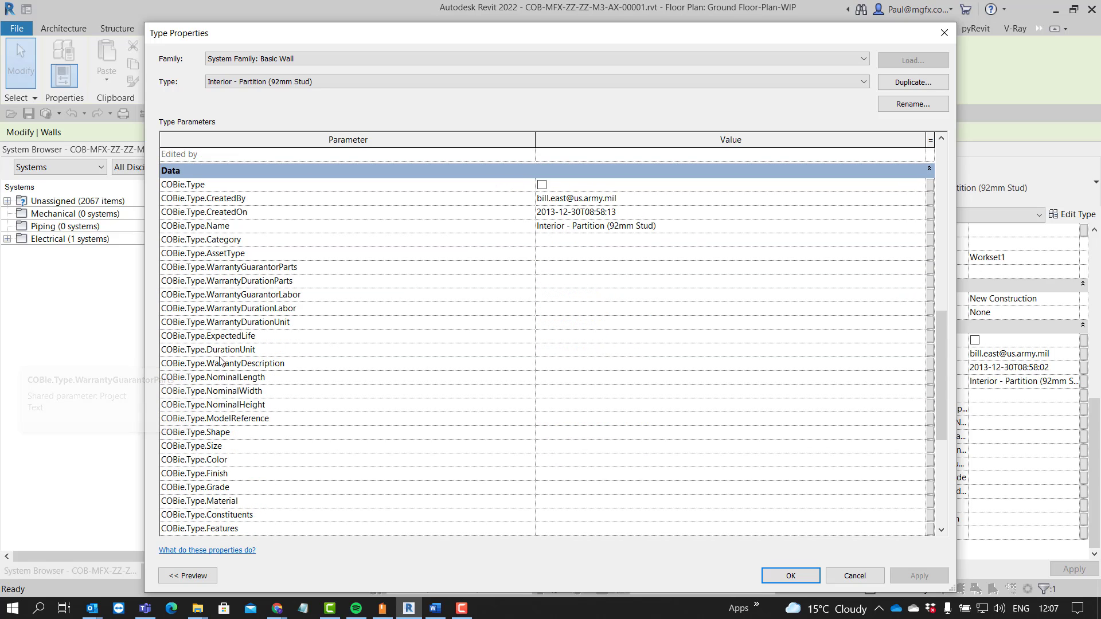
pyautogui.scroll(-4, 235, 364)
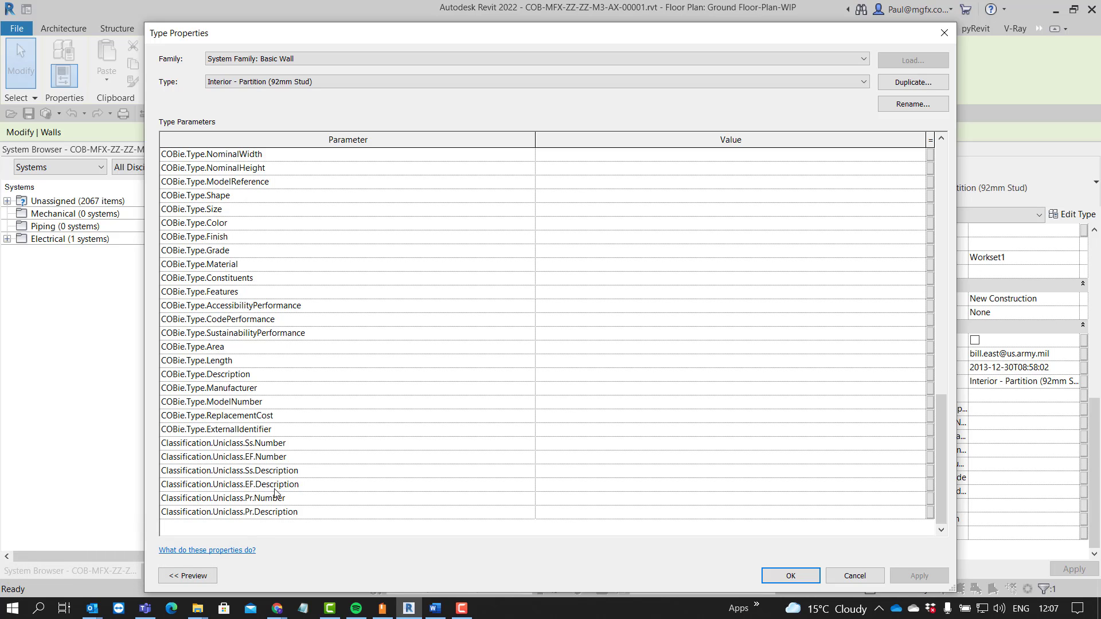
pyautogui.scroll(20, 275, 494)
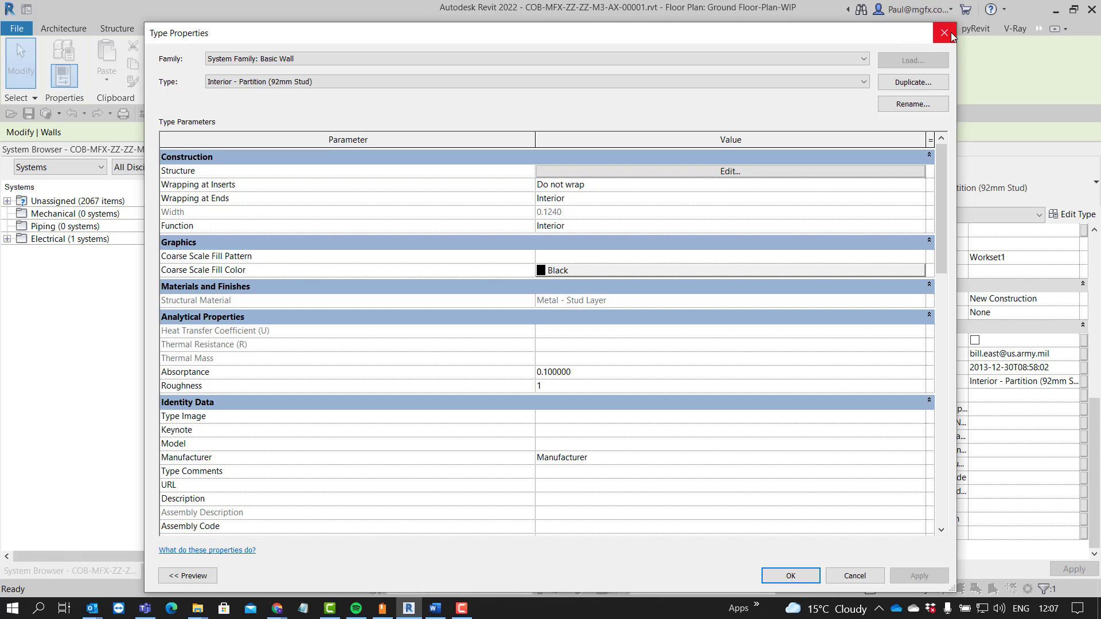
pyautogui.click(944, 32)
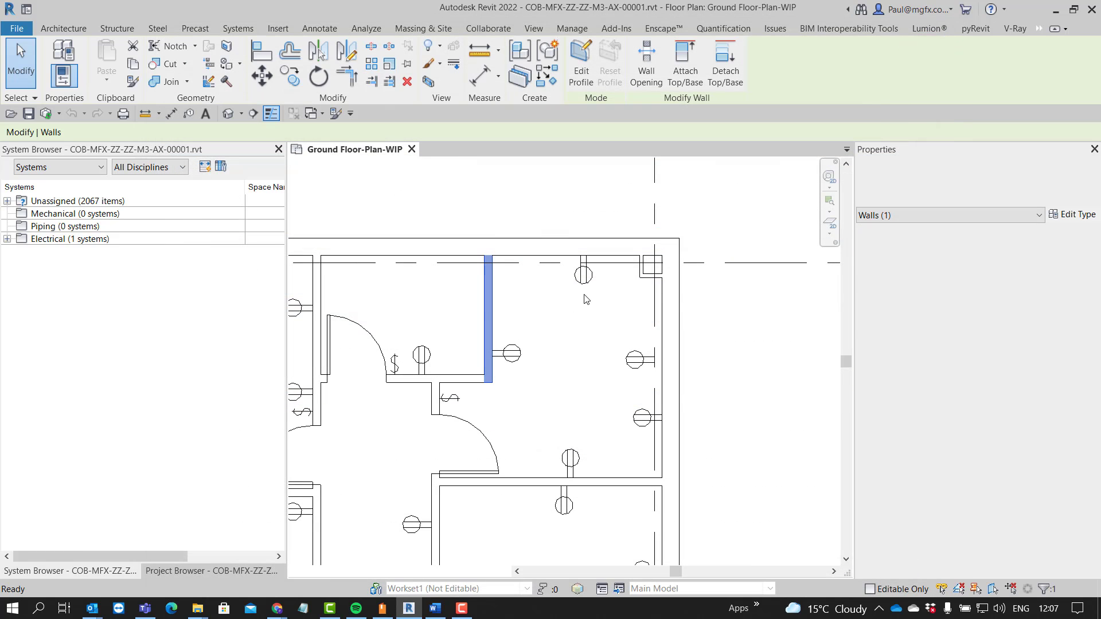
pyautogui.click(469, 195)
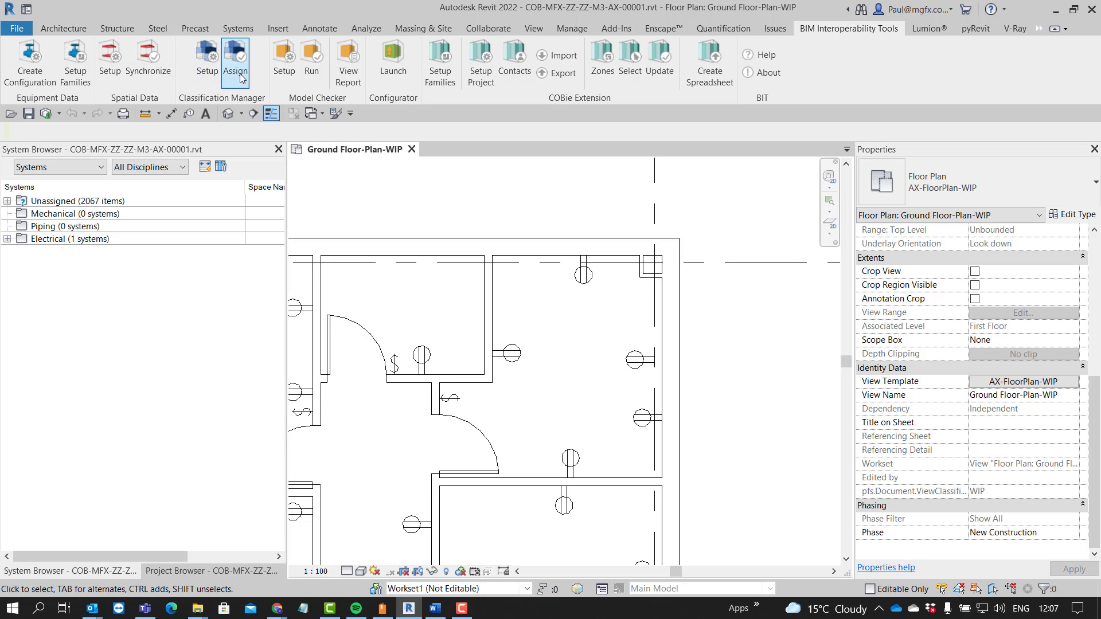
# Set the Classification Manager to use the Uniclass 2015 Database from the public library.
pyautogui.click(206, 60)
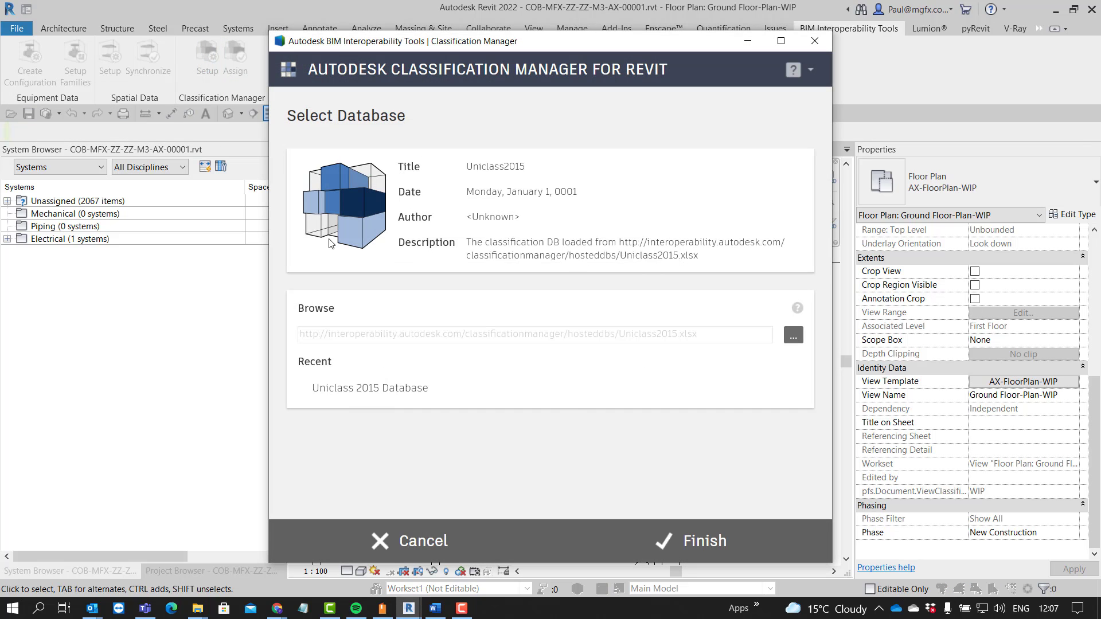
pyautogui.scroll(-1, 402, 385)
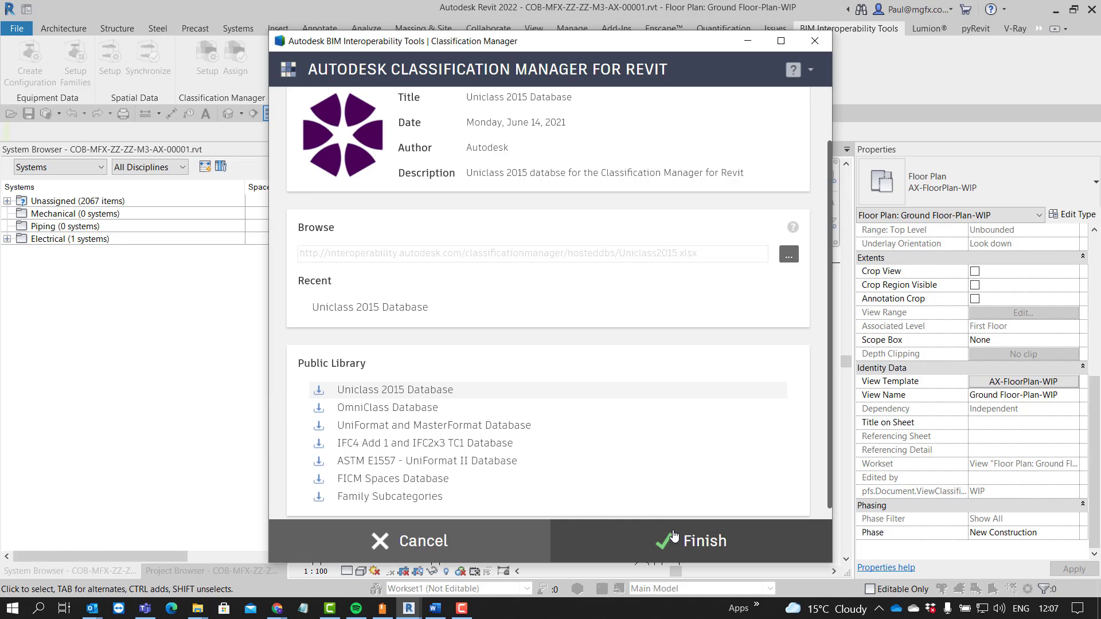
pyautogui.click(681, 539)
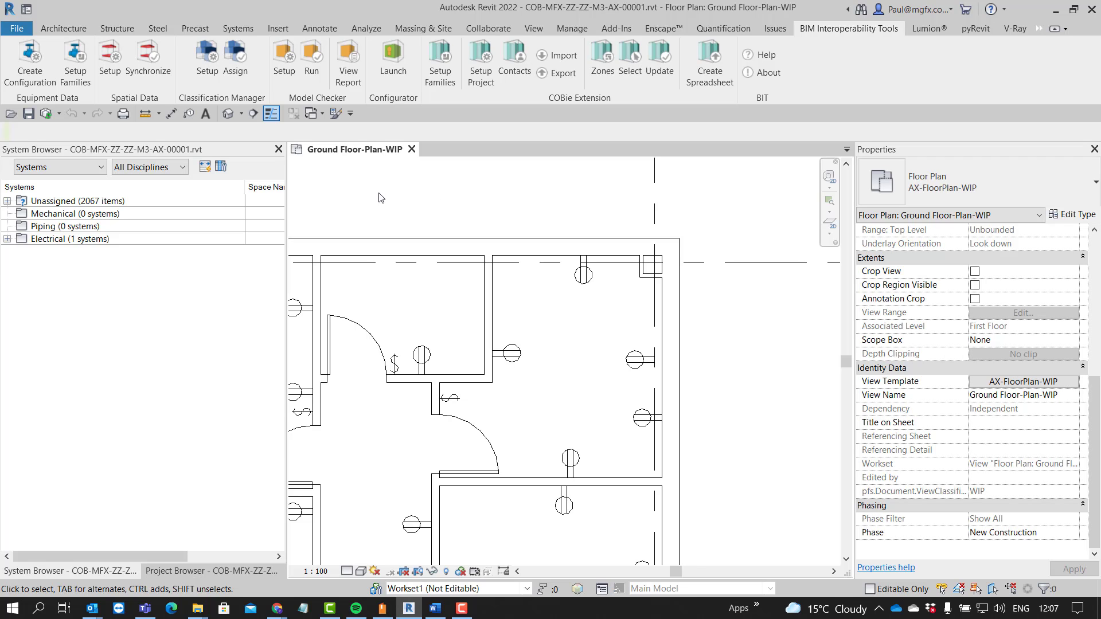
pyautogui.scroll(-2, 433, 312)
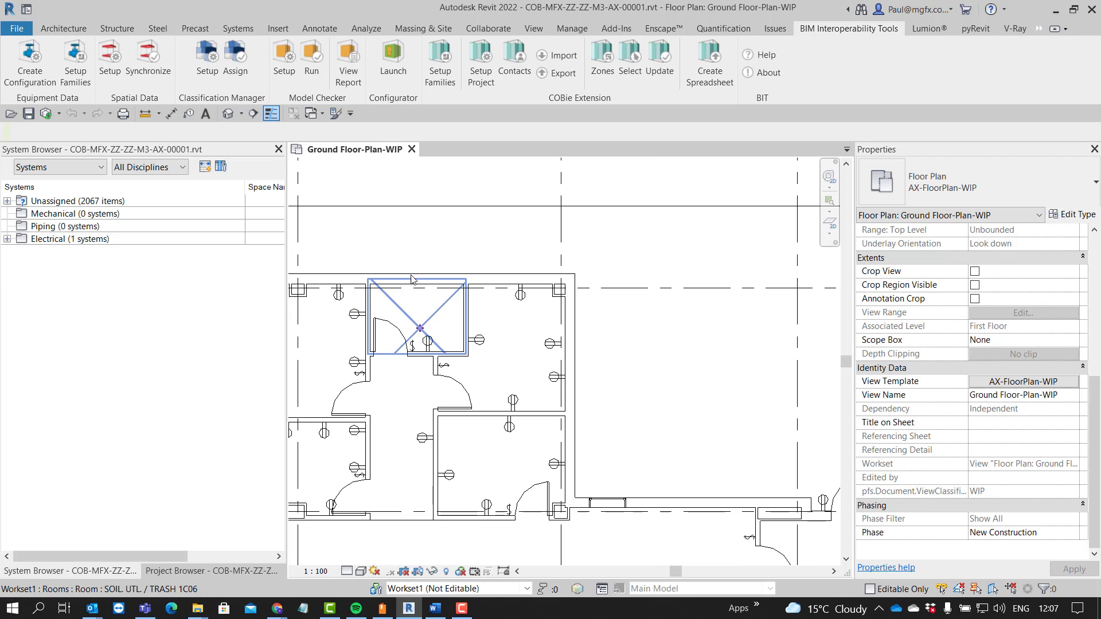
pyautogui.moveTo(433, 257); pyautogui.dragTo(550, 258, button='middle')
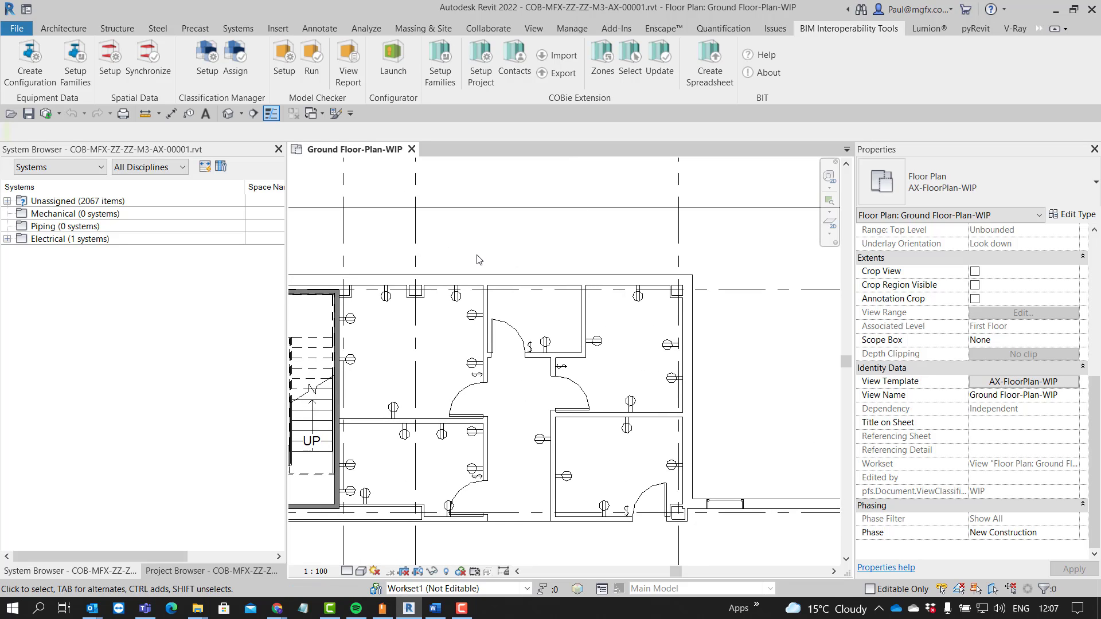
pyautogui.scroll(2, 447, 260)
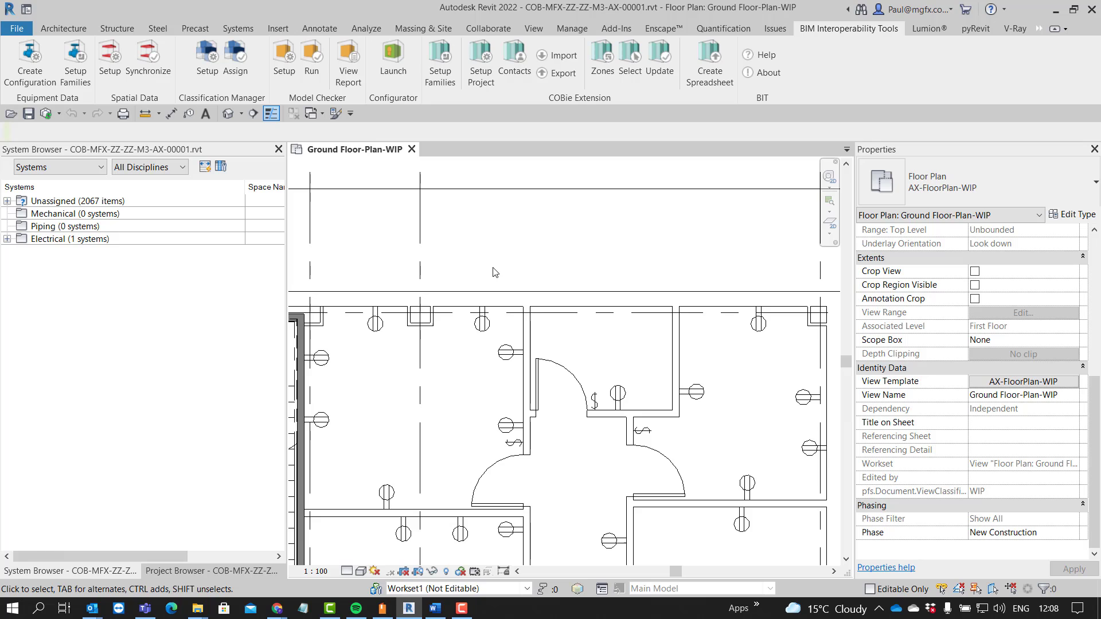
pyautogui.scroll(-2, 495, 272)
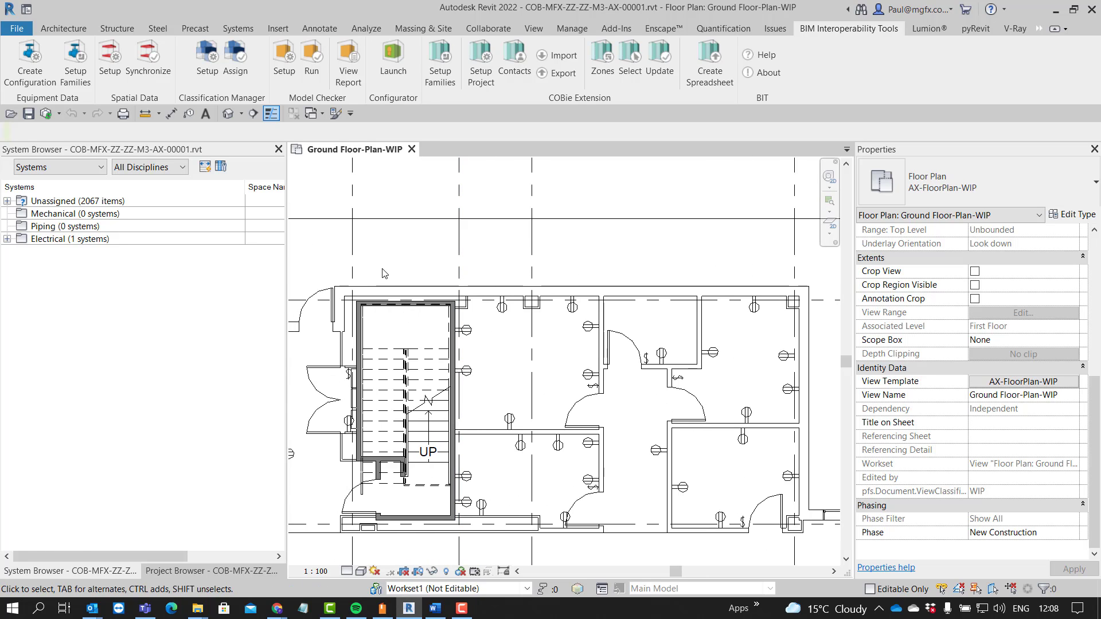
pyautogui.scroll(3, 384, 272)
pyautogui.scroll(-4, 527, 281)
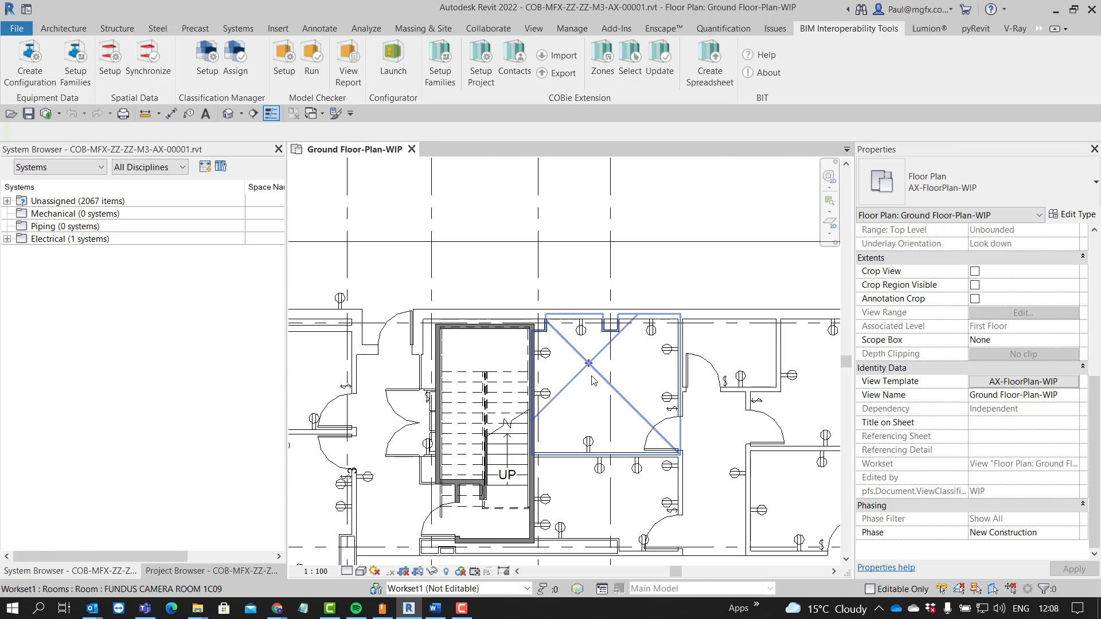
pyautogui.scroll(-2, 512, 304)
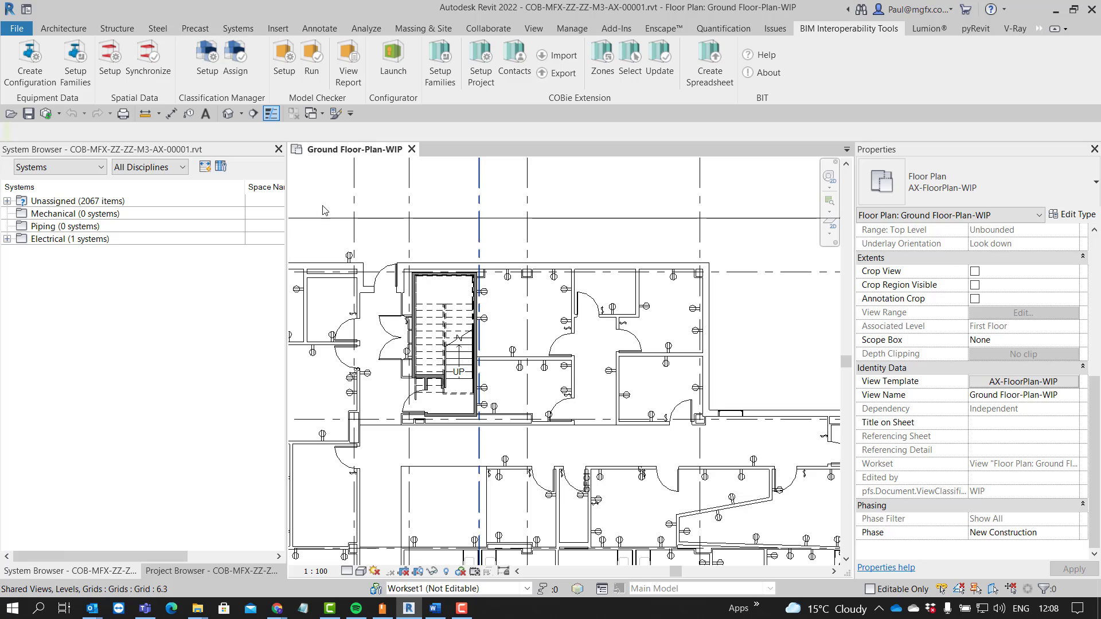
pyautogui.scroll(5, 577, 302)
pyautogui.scroll(-4, 523, 287)
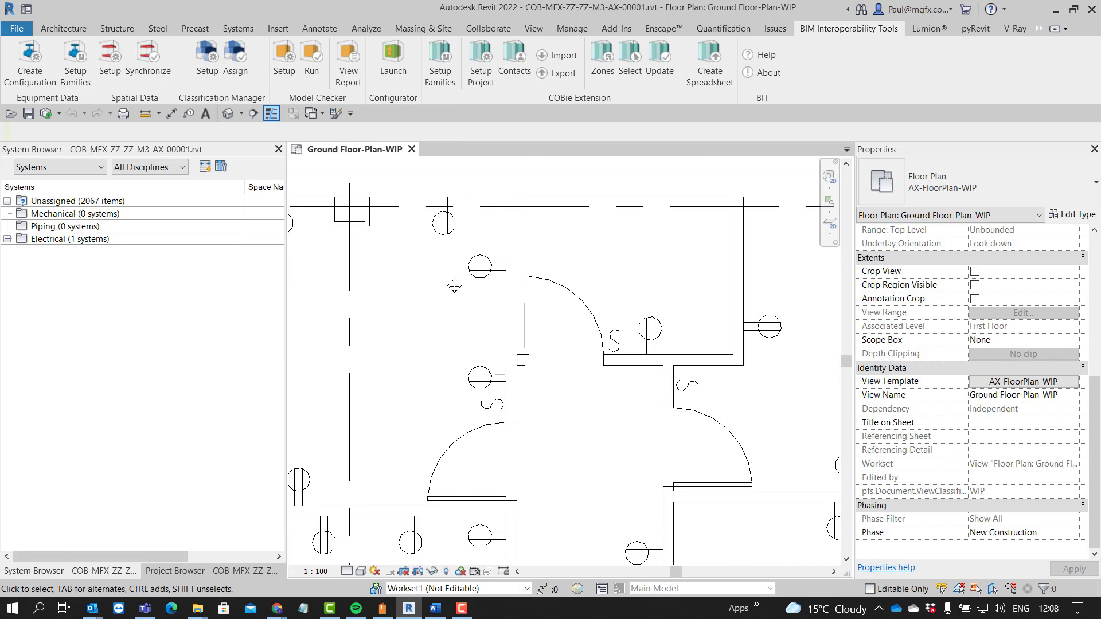
pyautogui.scroll(6, 528, 288)
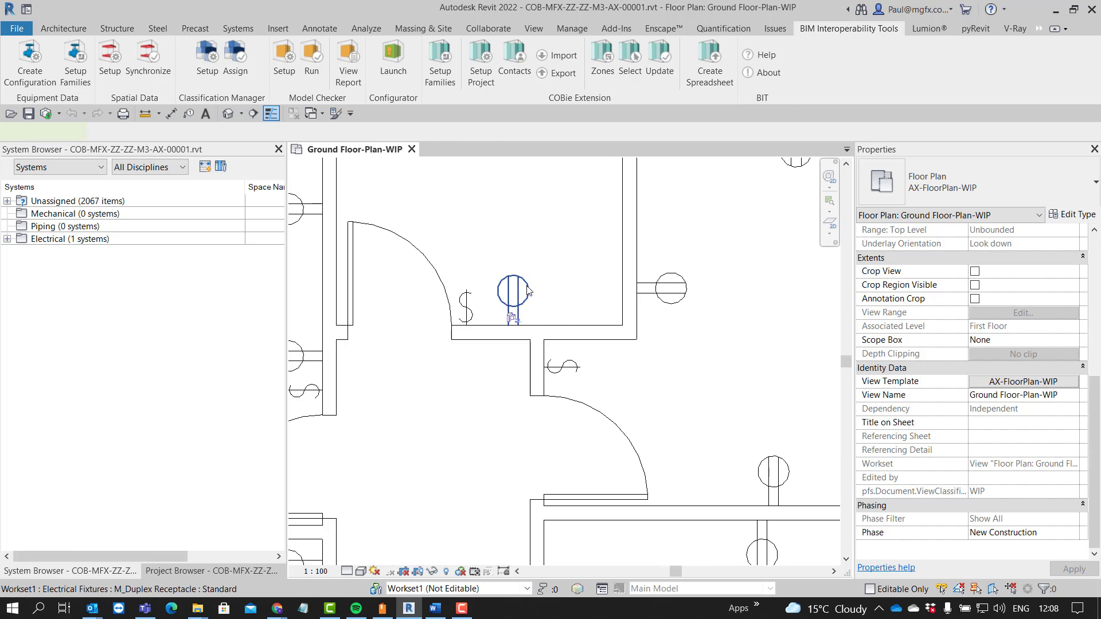
# Select the duplex receptacle above the central partition wall, examine its instance properties including the COBie component parameters, and deselect it.
pyautogui.click(528, 291)
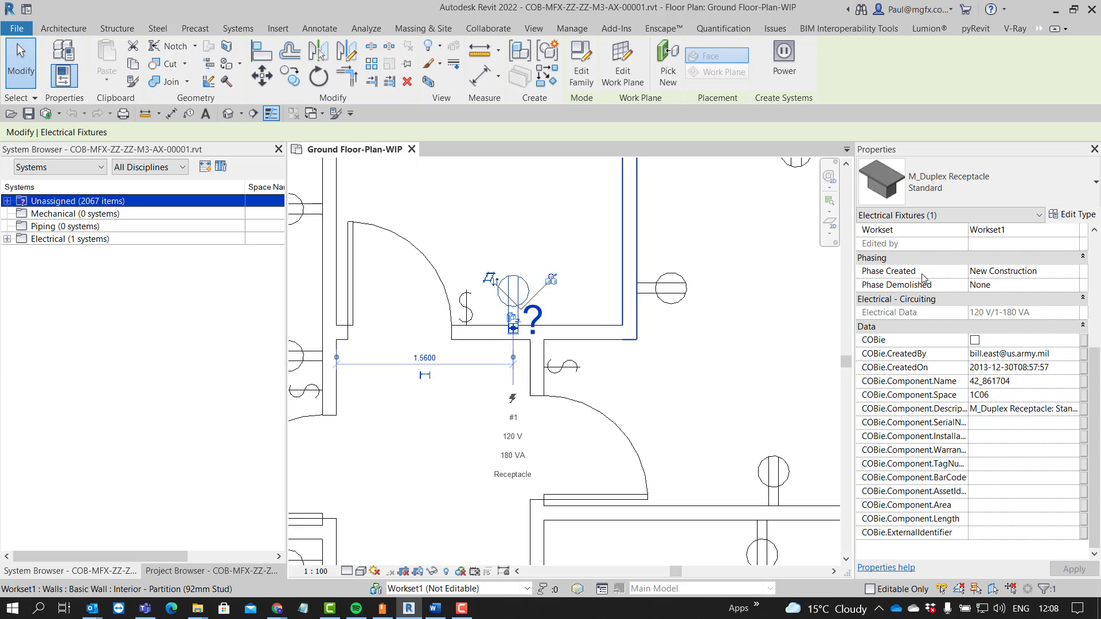
pyautogui.scroll(6, 922, 278)
pyautogui.scroll(-3, 917, 280)
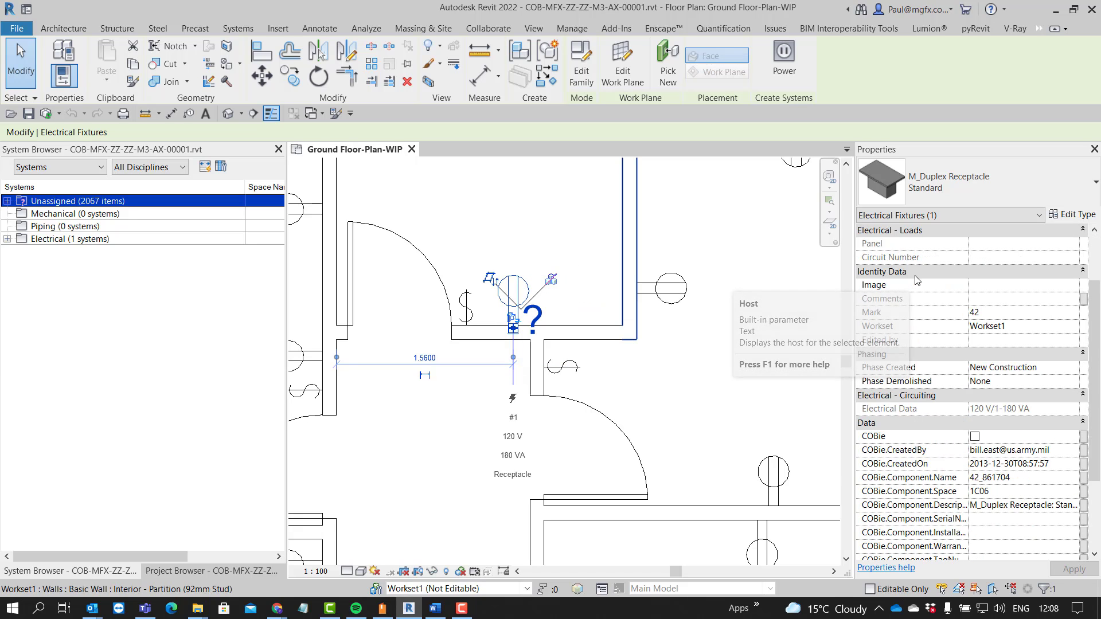
pyautogui.scroll(-2, 918, 281)
pyautogui.scroll(5, 917, 281)
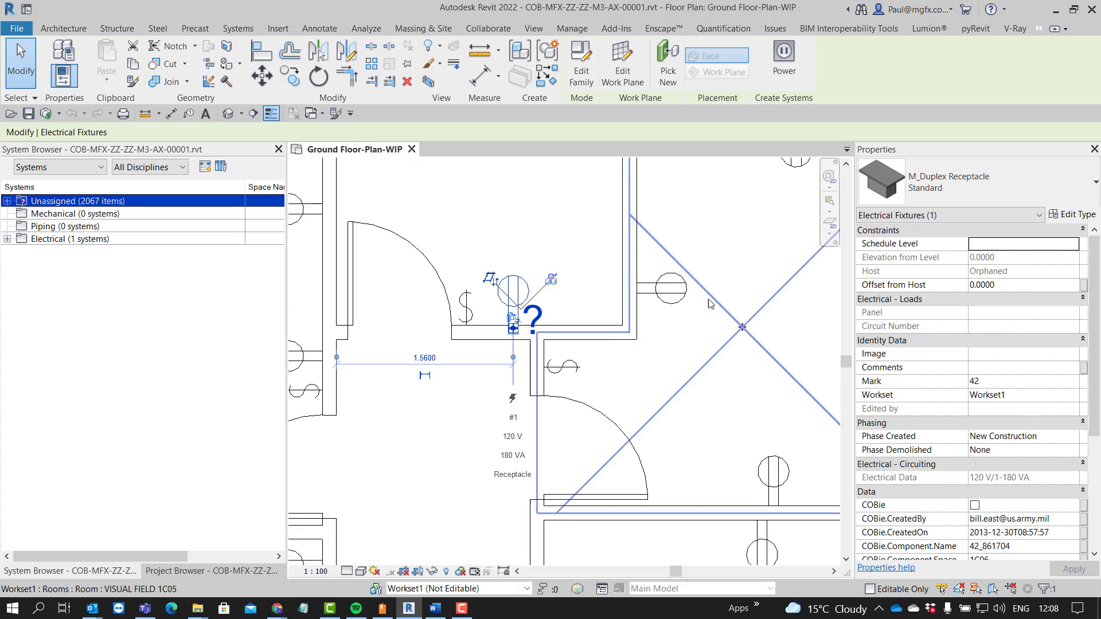
pyautogui.press('Escape')
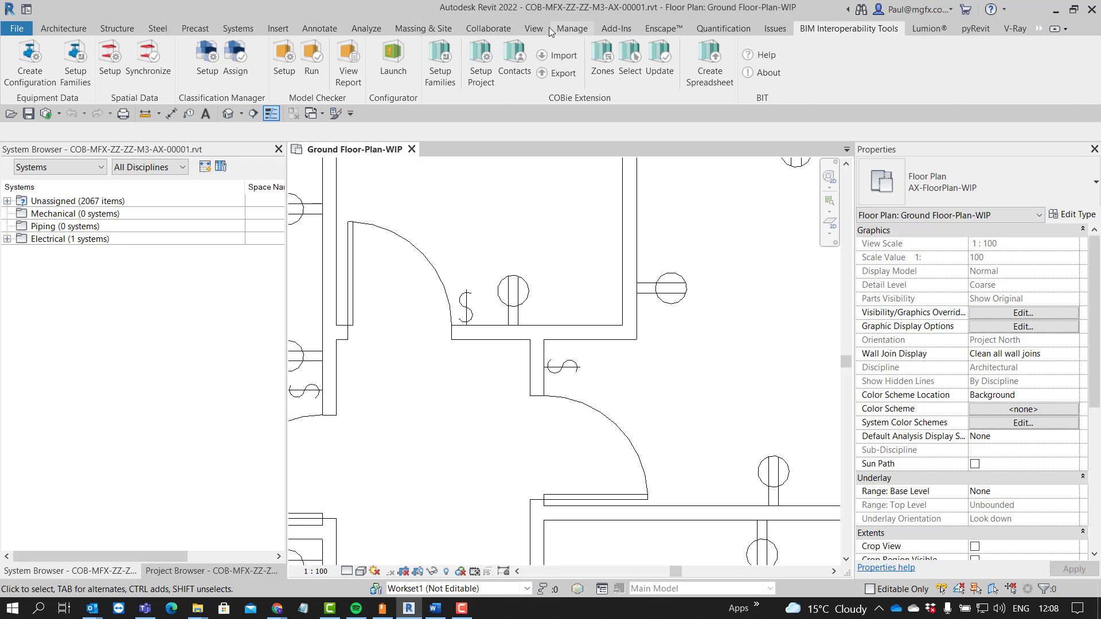
# Open the project parameters, expand the filter options, and look through the Classification and COBie parameters in the list.
pyautogui.click(568, 28)
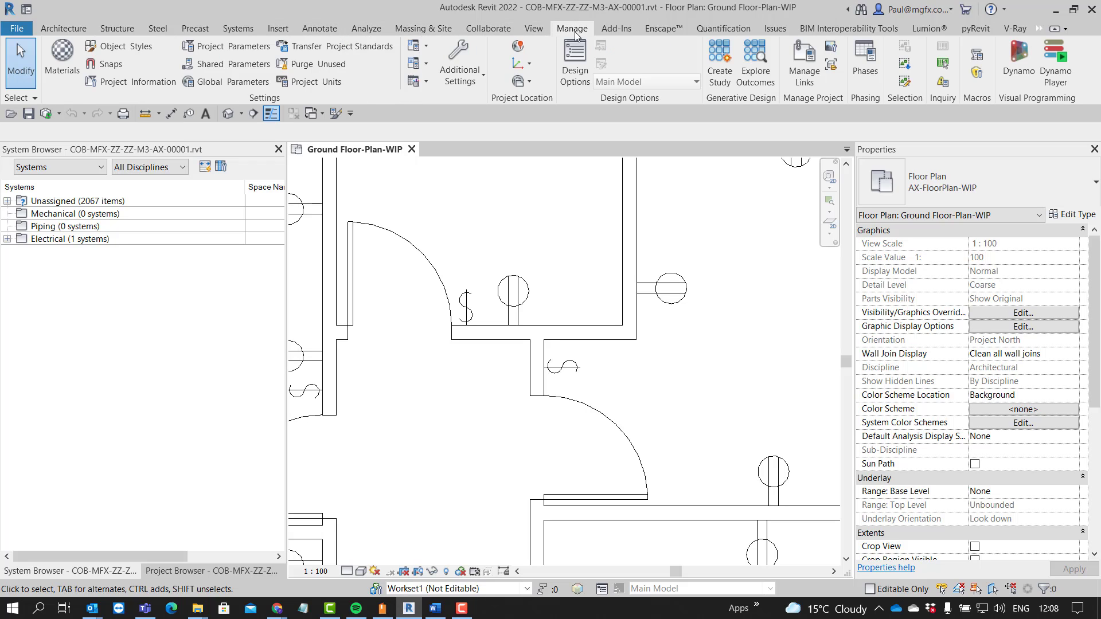
pyautogui.click(236, 47)
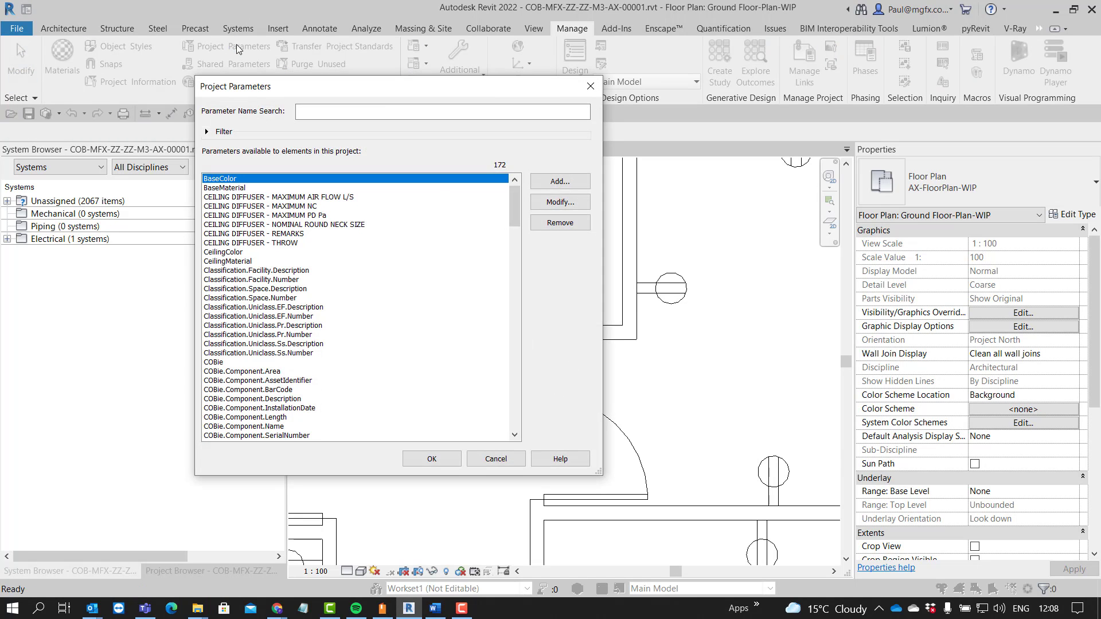
pyautogui.moveTo(309, 92)
pyautogui.mouseDown()
pyautogui.moveTo(395, 100)
pyautogui.moveTo(321, 94)
pyautogui.mouseUp()
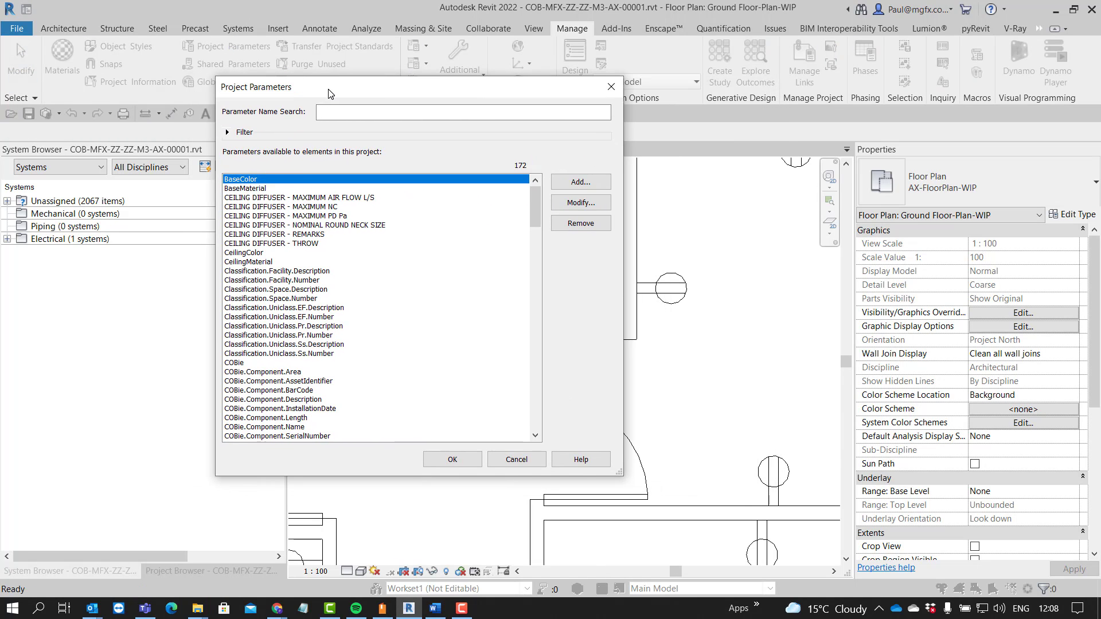
pyautogui.click(227, 131)
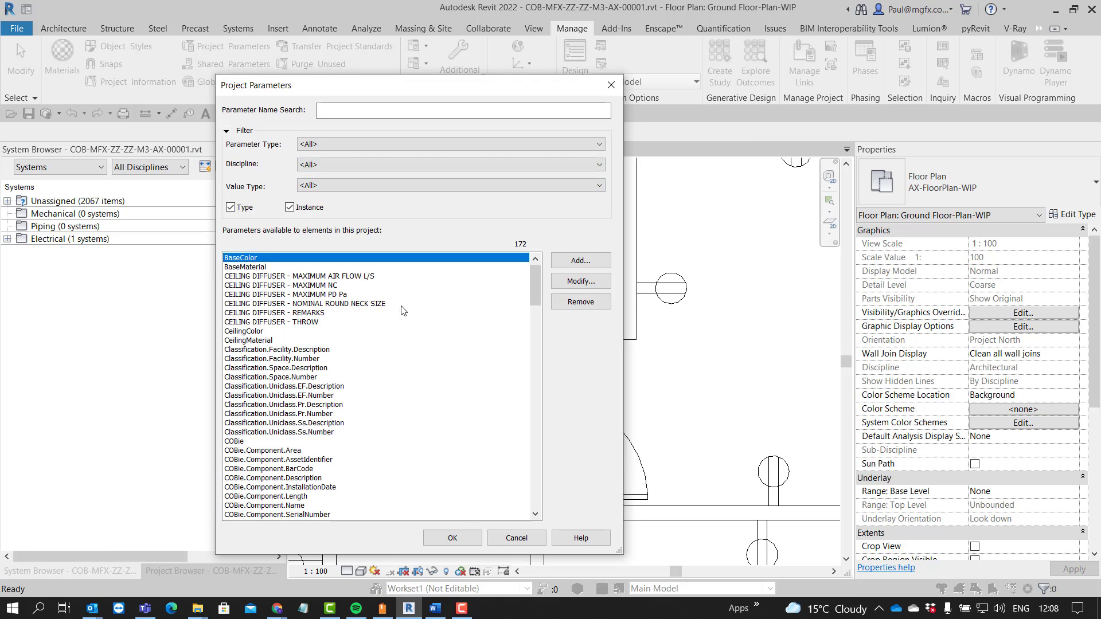
pyautogui.scroll(-5, 258, 341)
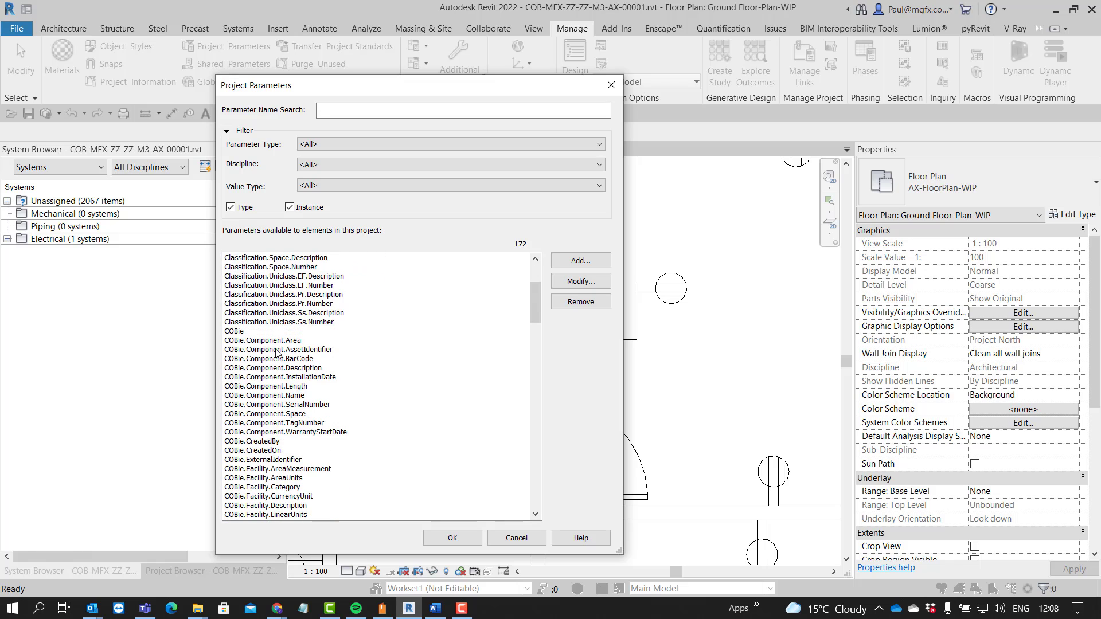
pyautogui.scroll(-16, 277, 352)
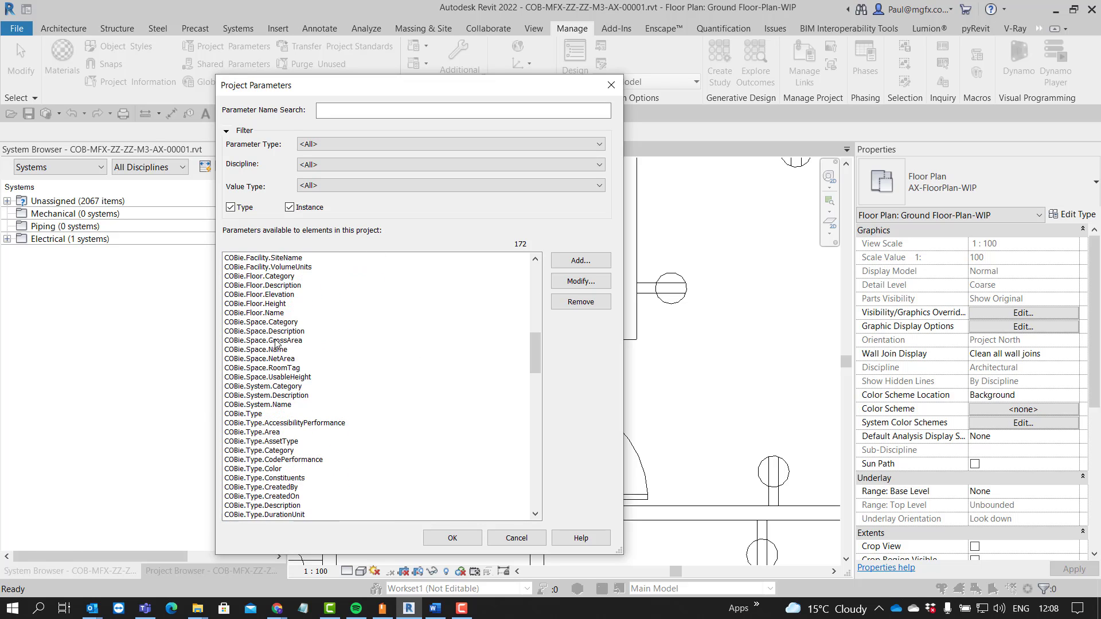
pyautogui.scroll(8, 274, 343)
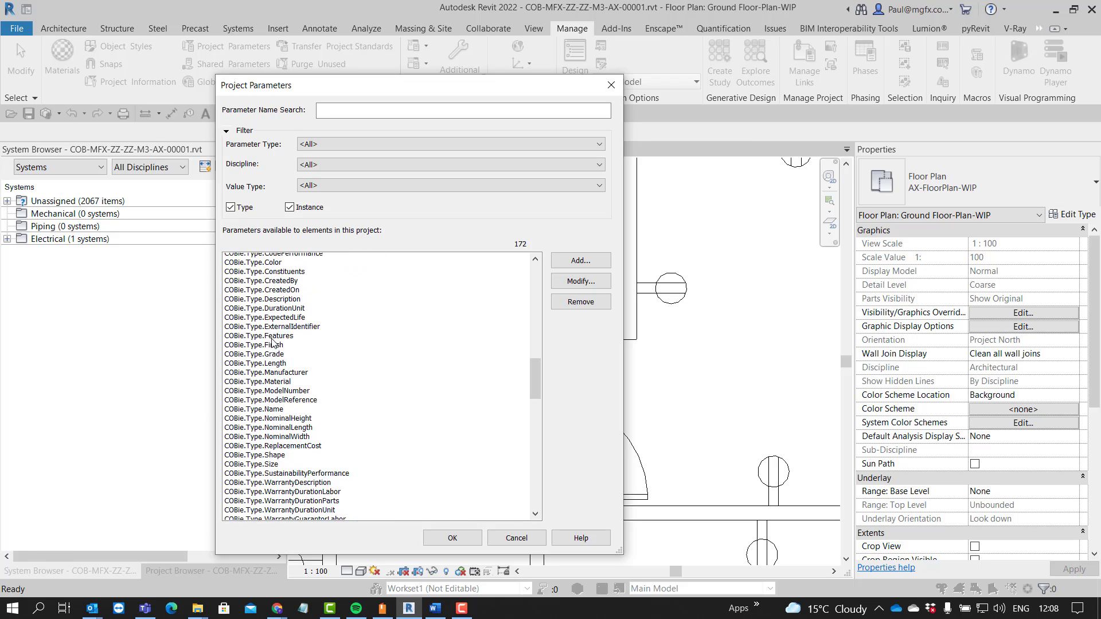
# Filter the parameter list by type, first to Project parameter and then to Shared parameter: Project.
pyautogui.click(325, 146)
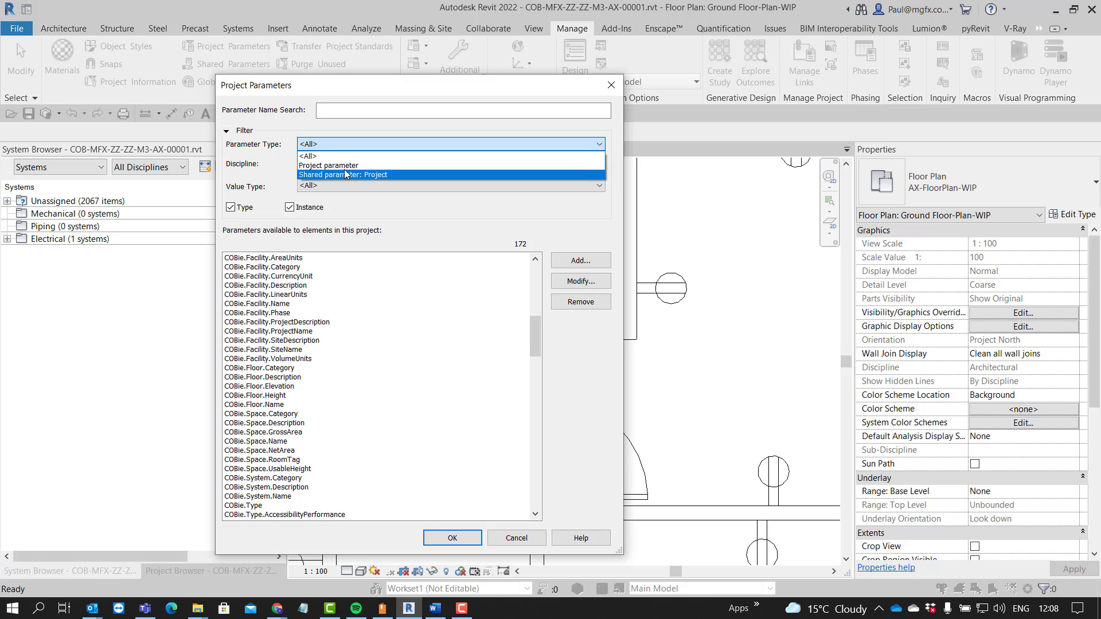
pyautogui.click(332, 165)
pyautogui.click(341, 146)
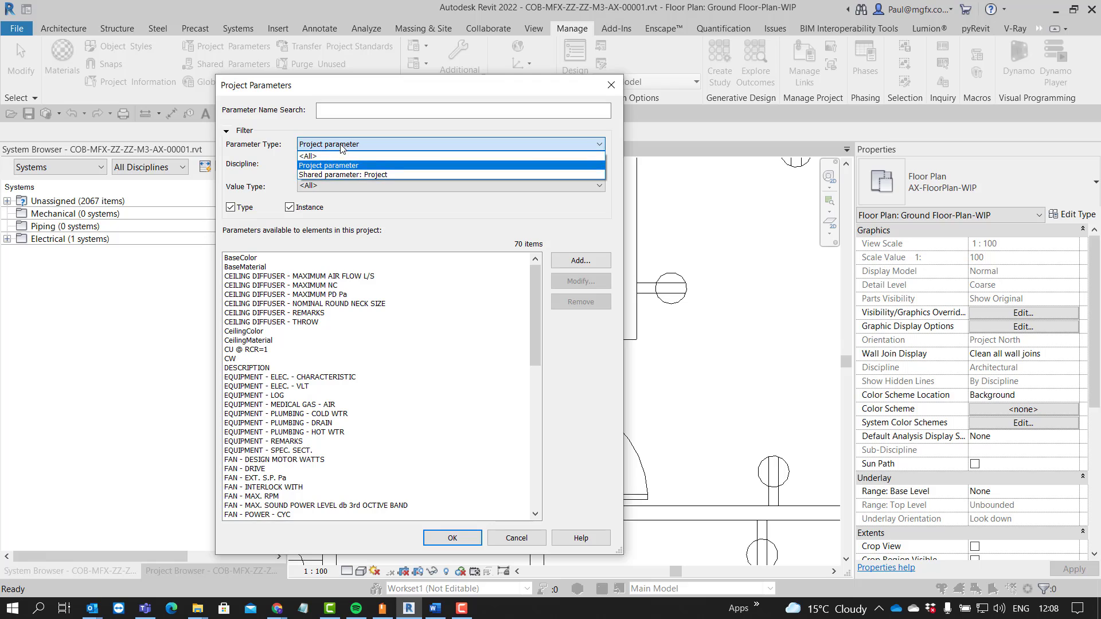
pyautogui.click(331, 174)
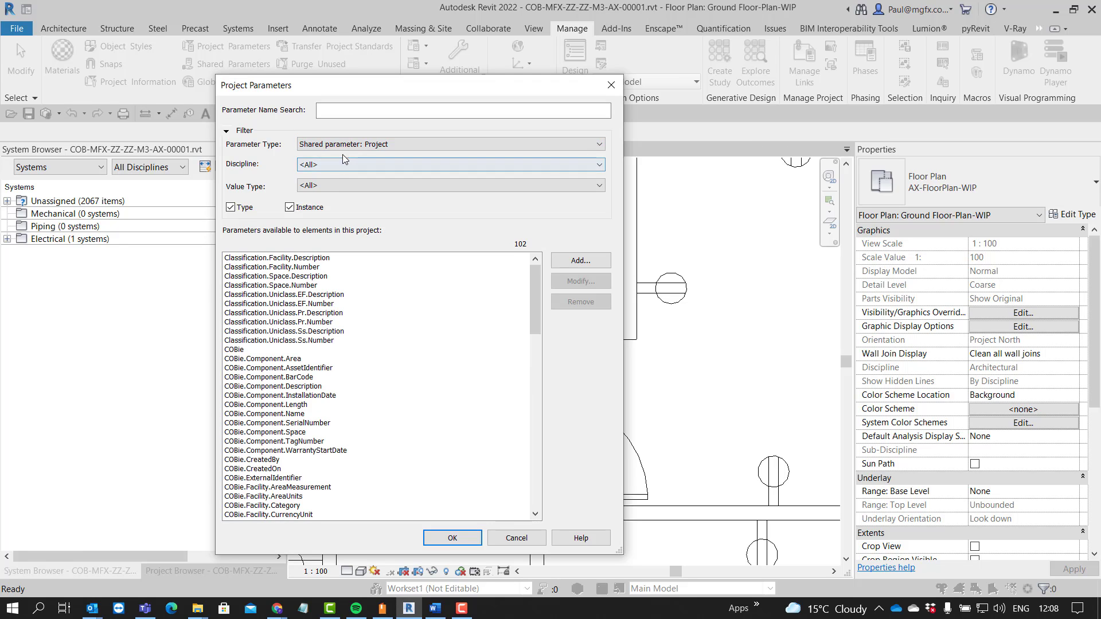
# Filter the shared parameters by the HVAC discipline and then by Common, and look through the resulting list.
pyautogui.click(335, 166)
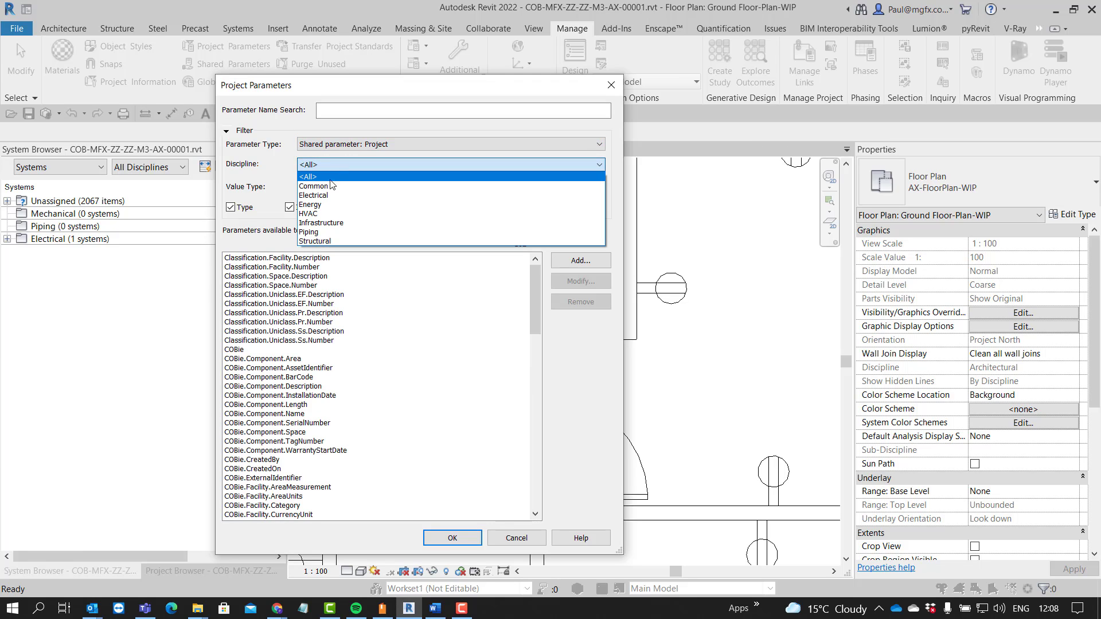
pyautogui.click(329, 214)
pyautogui.click(335, 171)
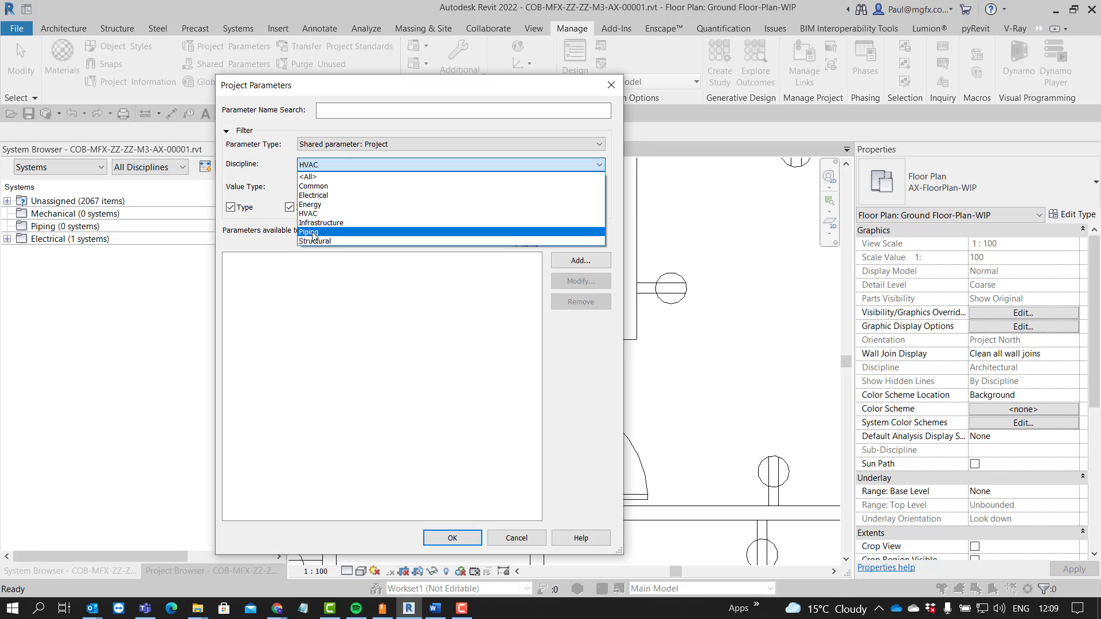
pyautogui.click(326, 186)
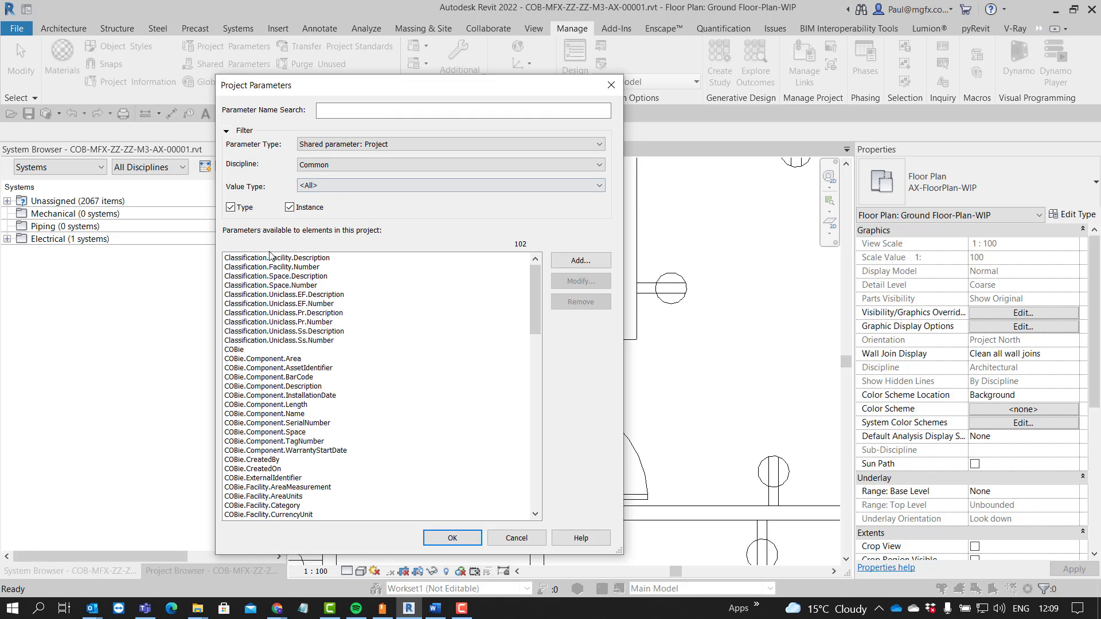
pyautogui.scroll(-20, 293, 325)
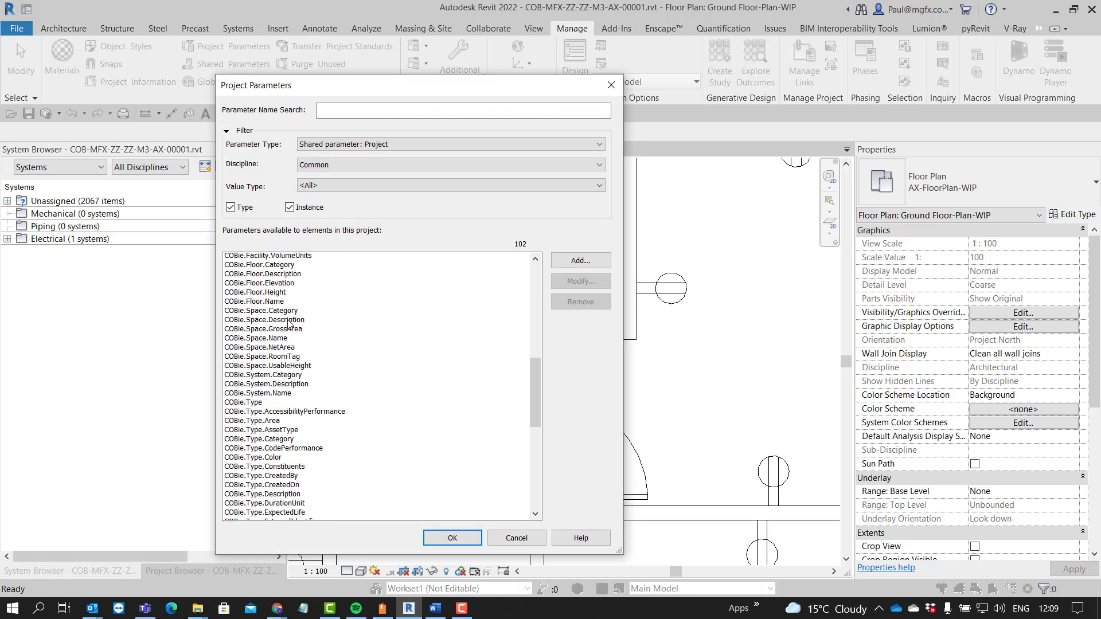
pyautogui.scroll(17, 293, 335)
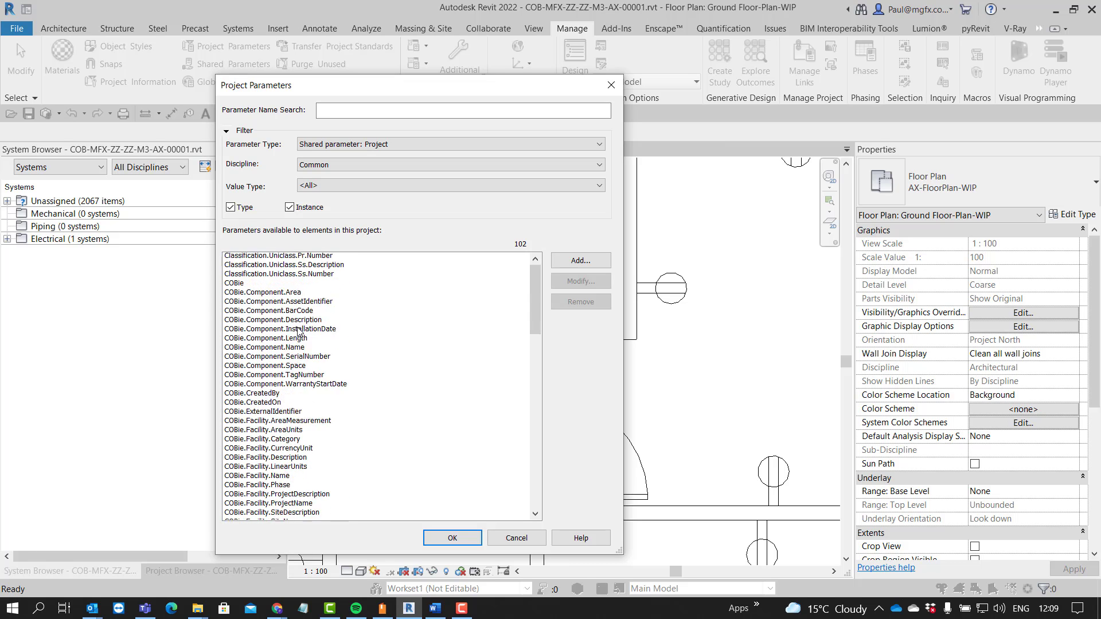
# Examine the value types available for filtering the parameters, keeping the filter at <All>.
pyautogui.click(325, 186)
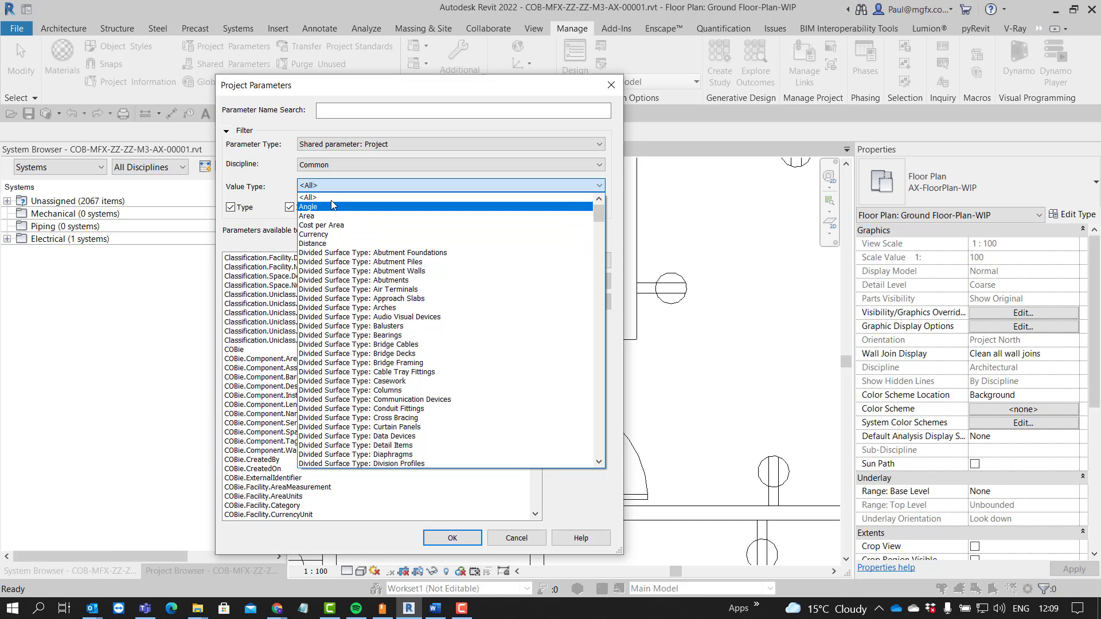
pyautogui.scroll(-6, 348, 246)
pyautogui.scroll(-15, 348, 246)
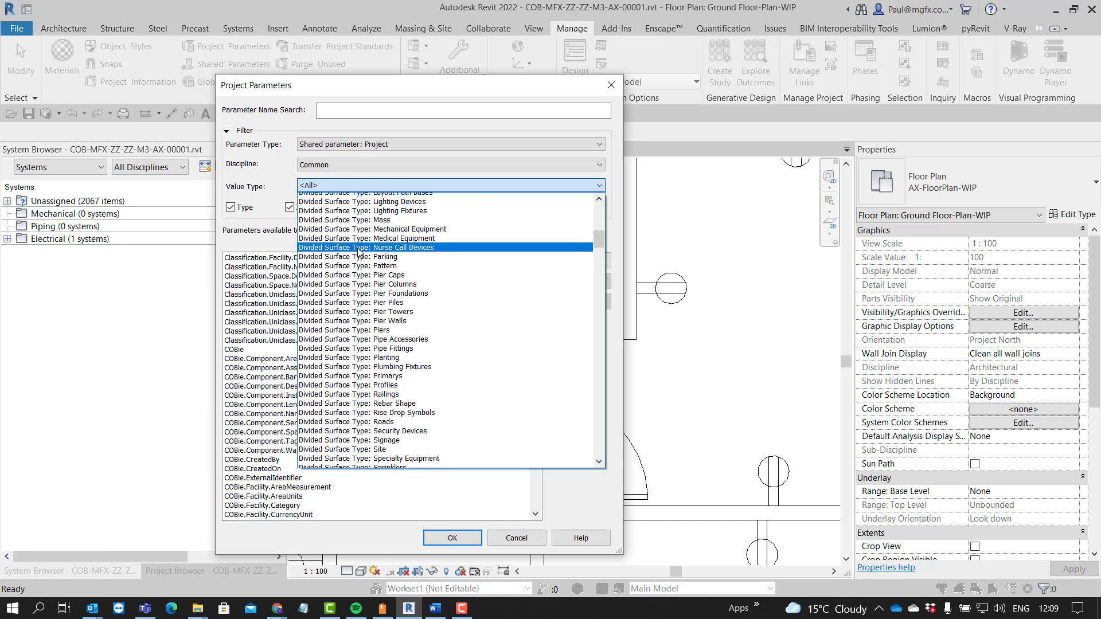
pyautogui.click(404, 92)
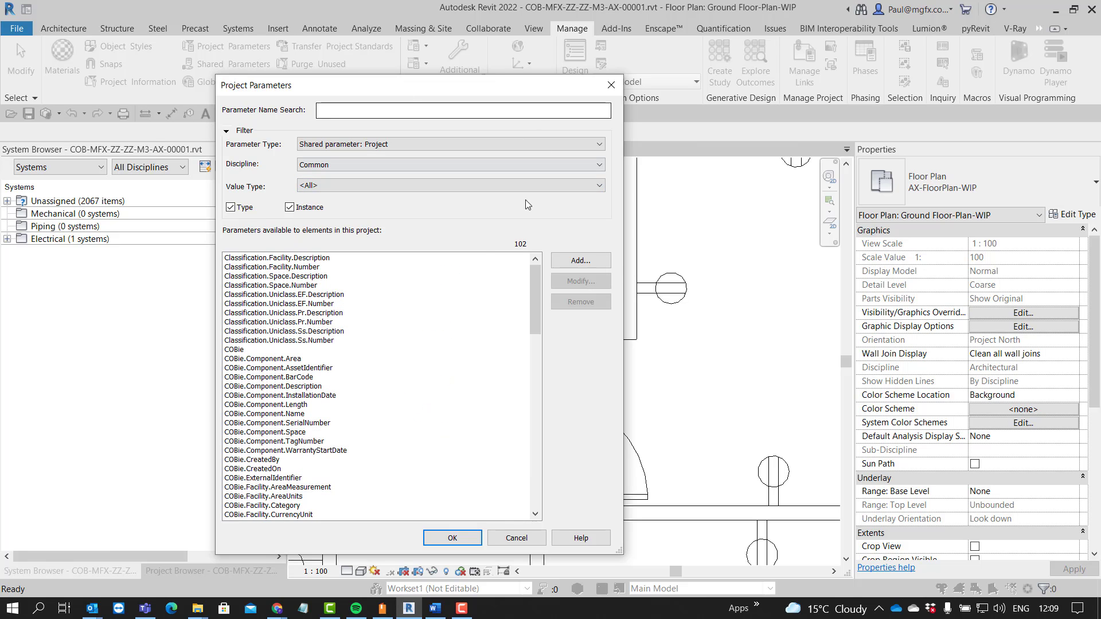
# Start adding a new parameter, try the Shared parameter option, return to Project parameter, and review the available categories.
pyautogui.click(572, 268)
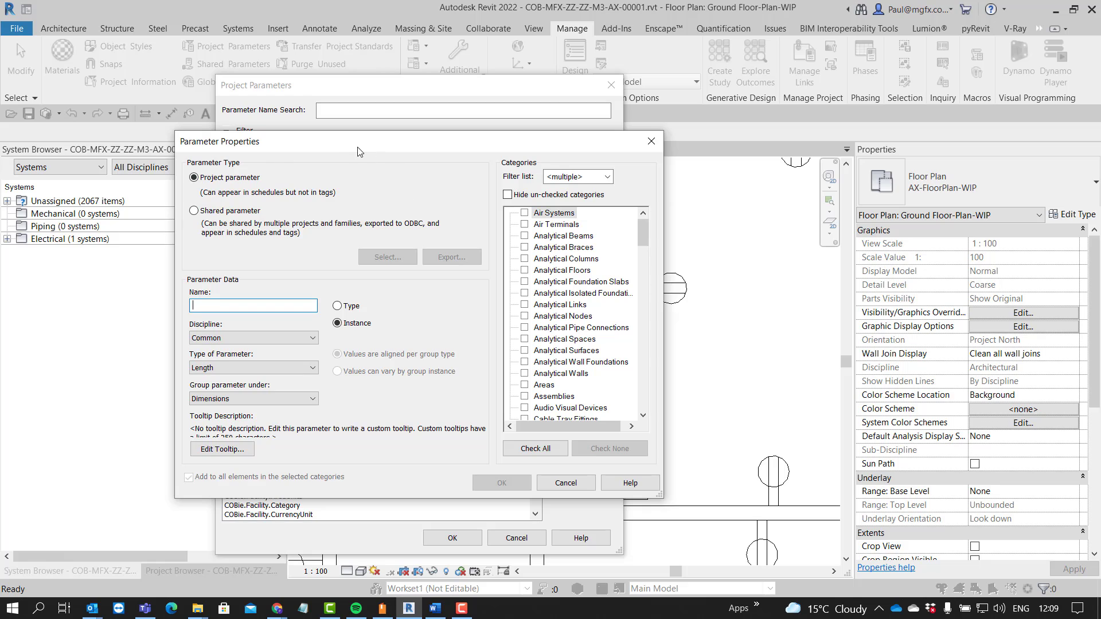
pyautogui.moveTo(358, 152); pyautogui.dragTo(419, 96)
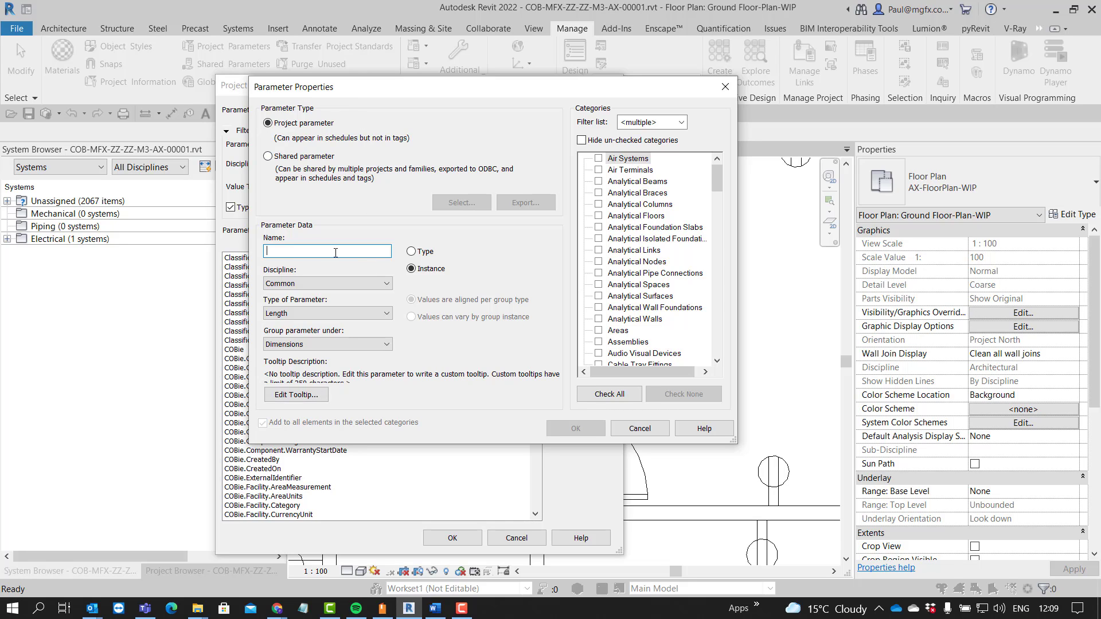
pyautogui.click(269, 158)
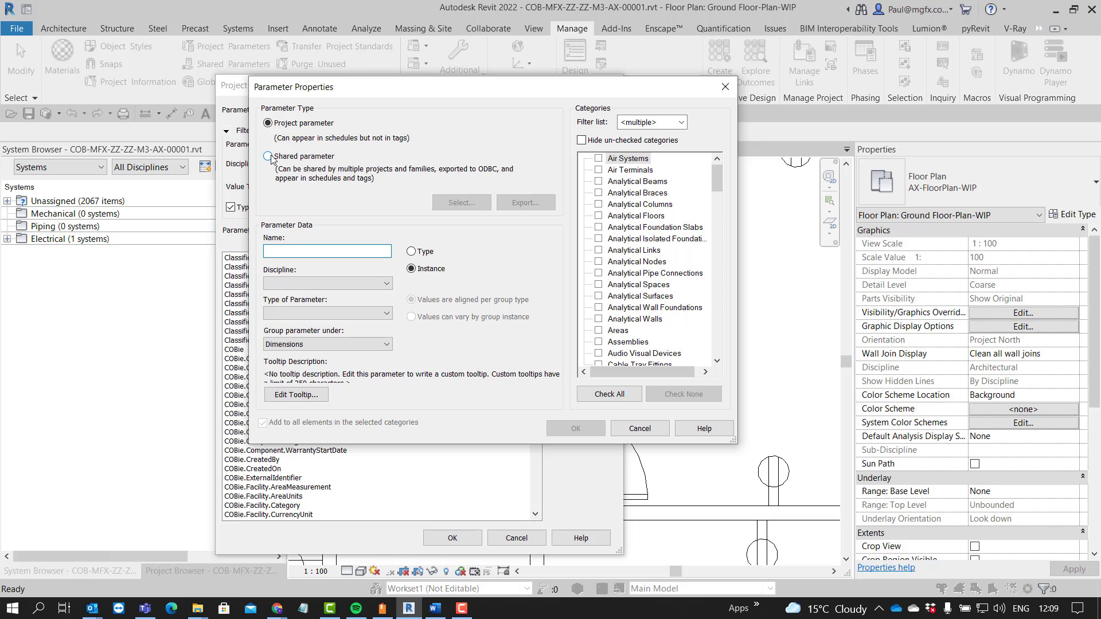
pyautogui.click(268, 124)
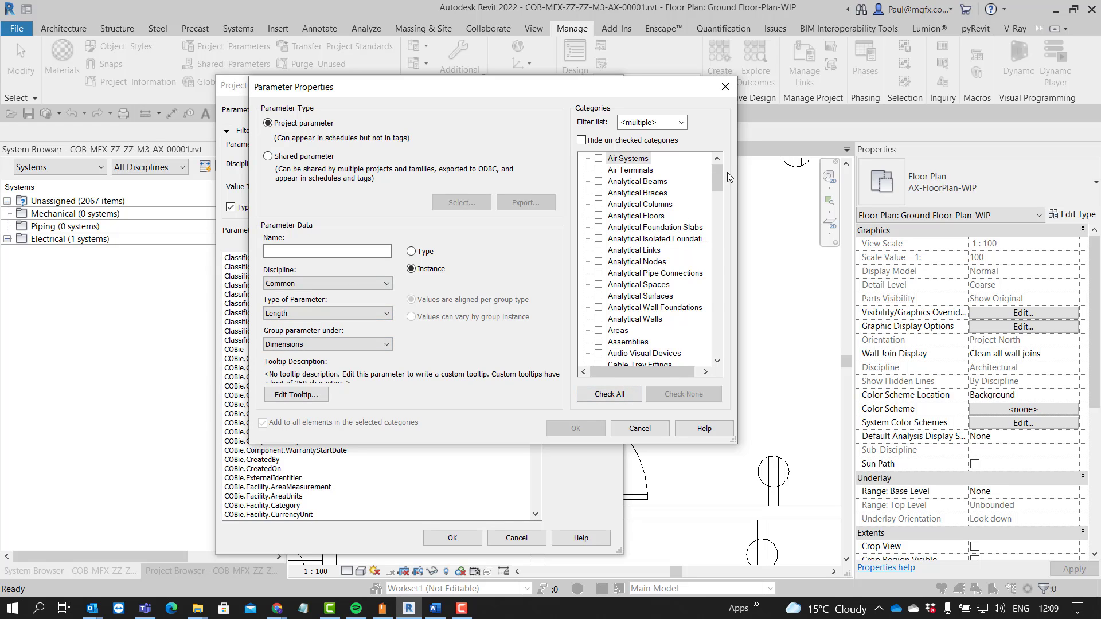
pyautogui.scroll(-20, 631, 285)
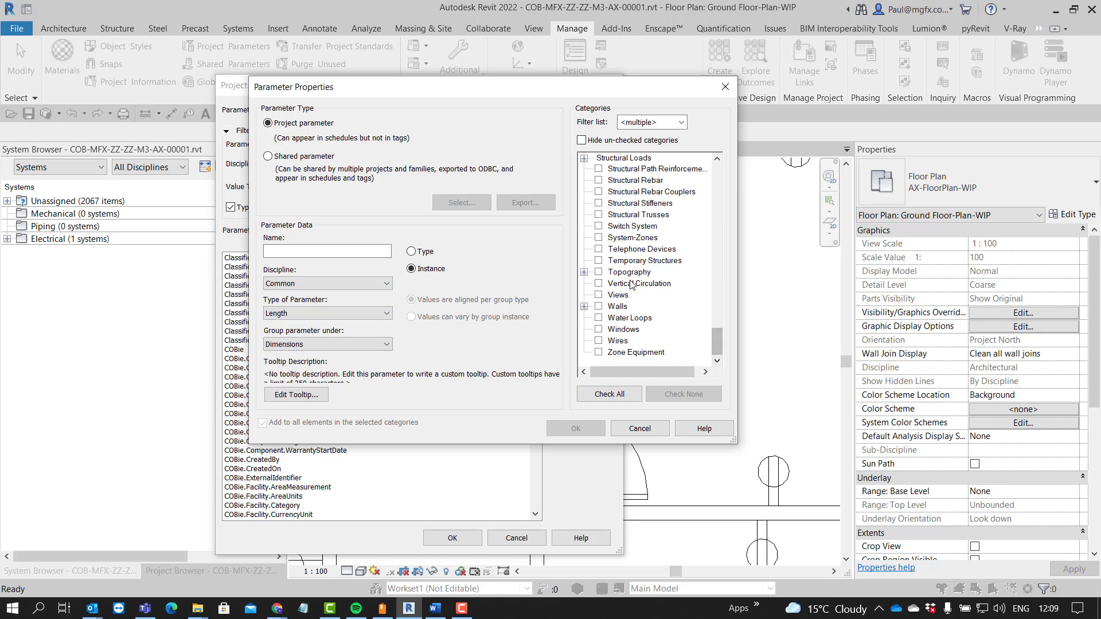
pyautogui.moveTo(716, 341); pyautogui.dragTo(717, 178)
# Enter "some parm" as the new parameter's name and view the available parameter types for the Common discipline.
pyautogui.click(279, 247)
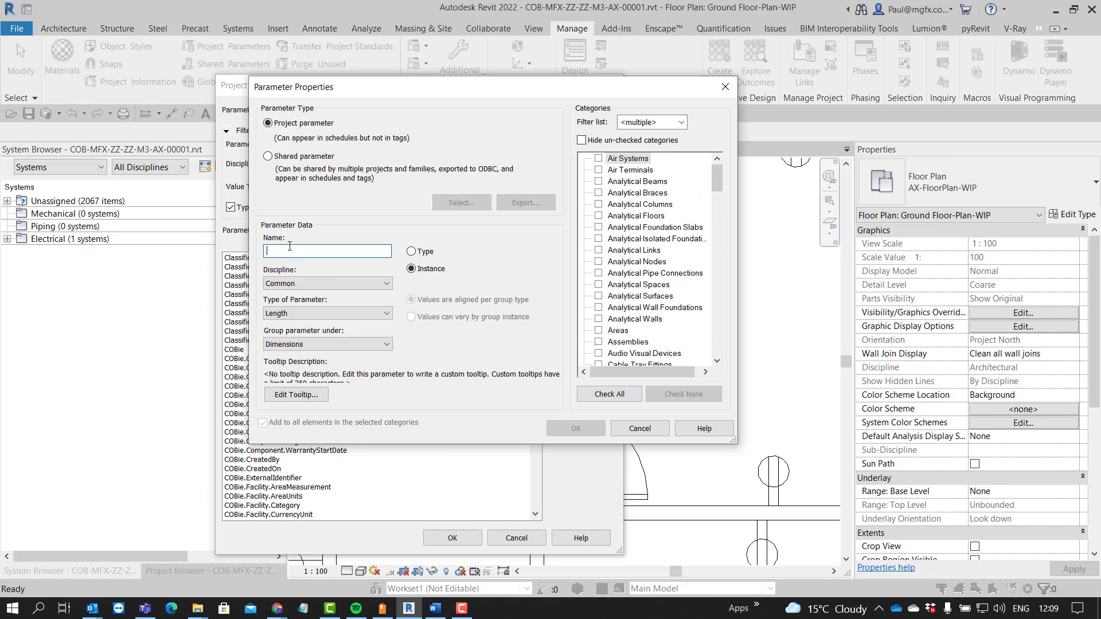
pyautogui.write('some par')
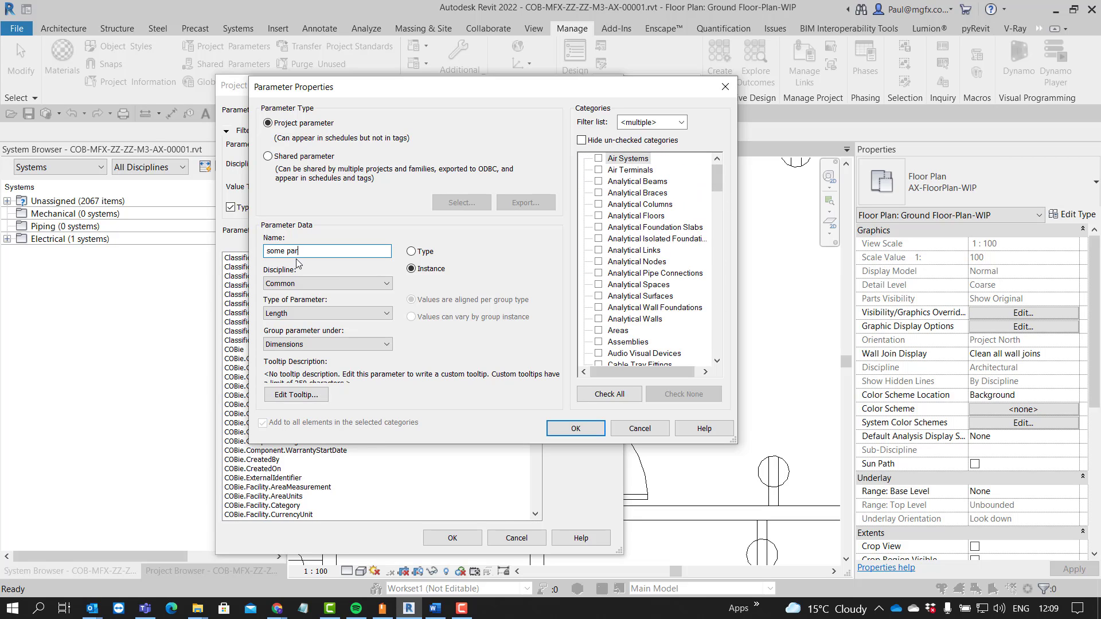
pyautogui.write('m')
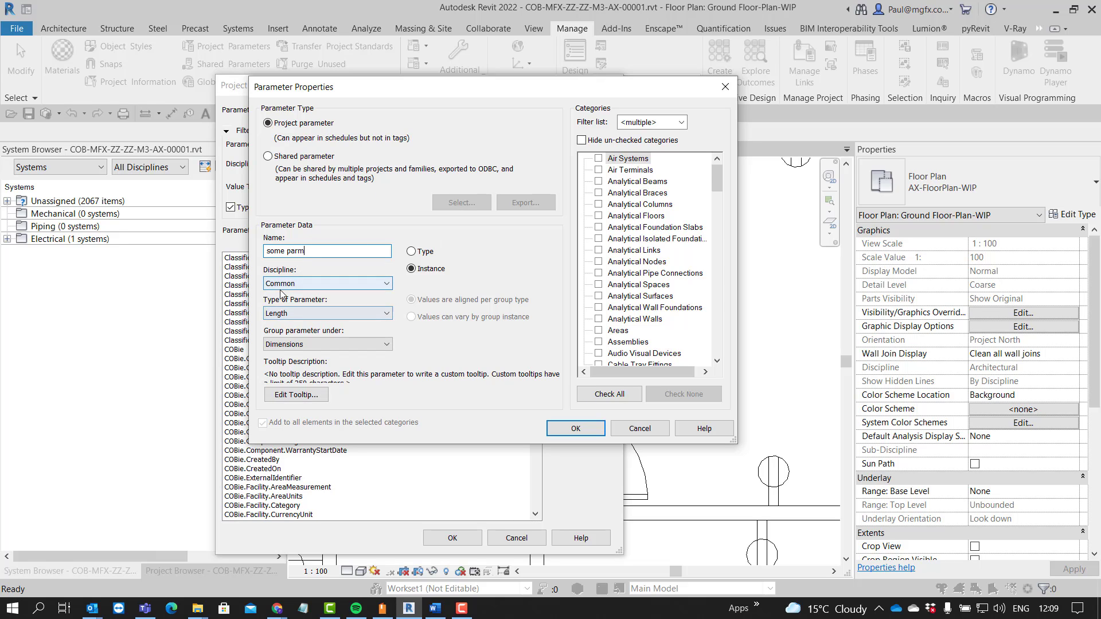
pyautogui.click(286, 314)
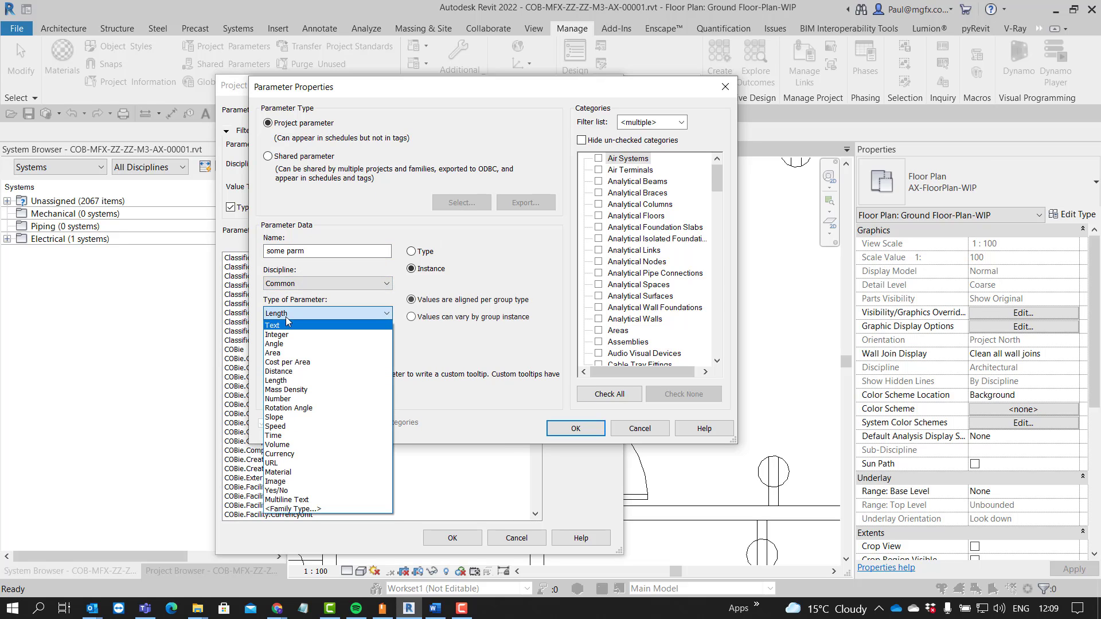
pyautogui.click(316, 279)
pyautogui.click(316, 279)
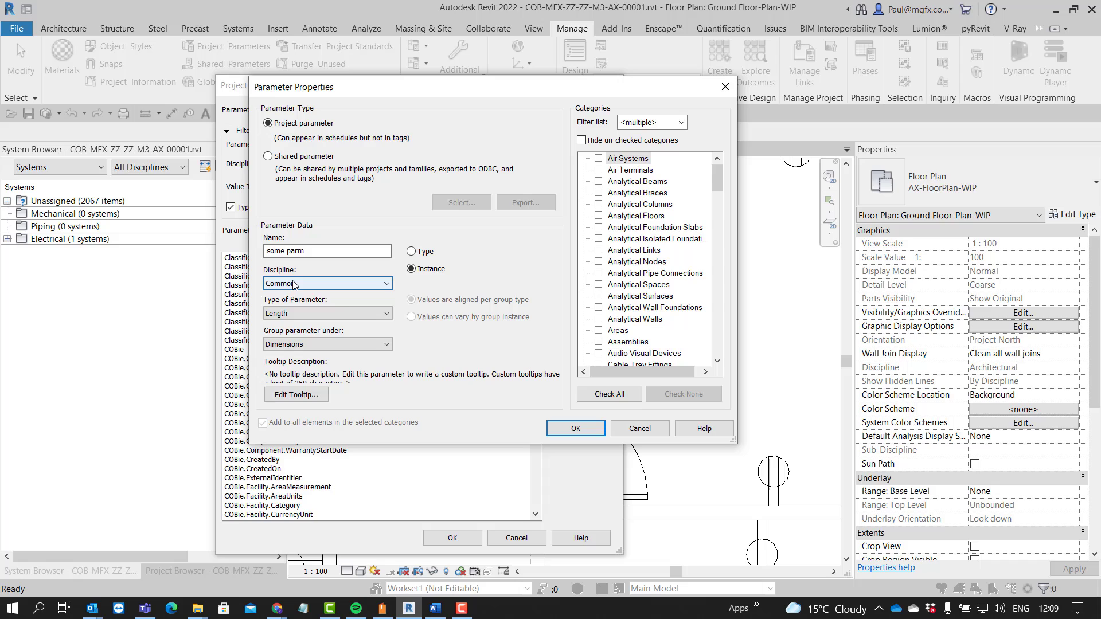
# Rename the new project parameter as Required Airflow and set its discipline to HVAC.
pyautogui.click(325, 250)
pyautogui.moveTo(327, 249); pyautogui.dragTo(208, 244)
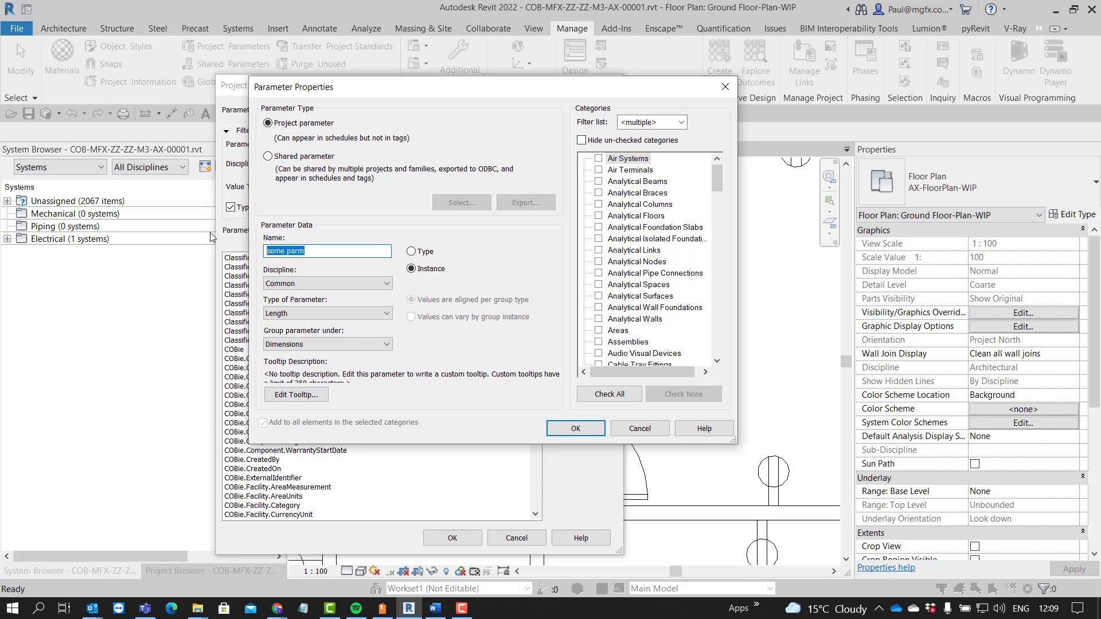
pyautogui.write('A')
pyautogui.press('BackSpace')
pyautogui.write('Required Airflow')
pyautogui.click(327, 283)
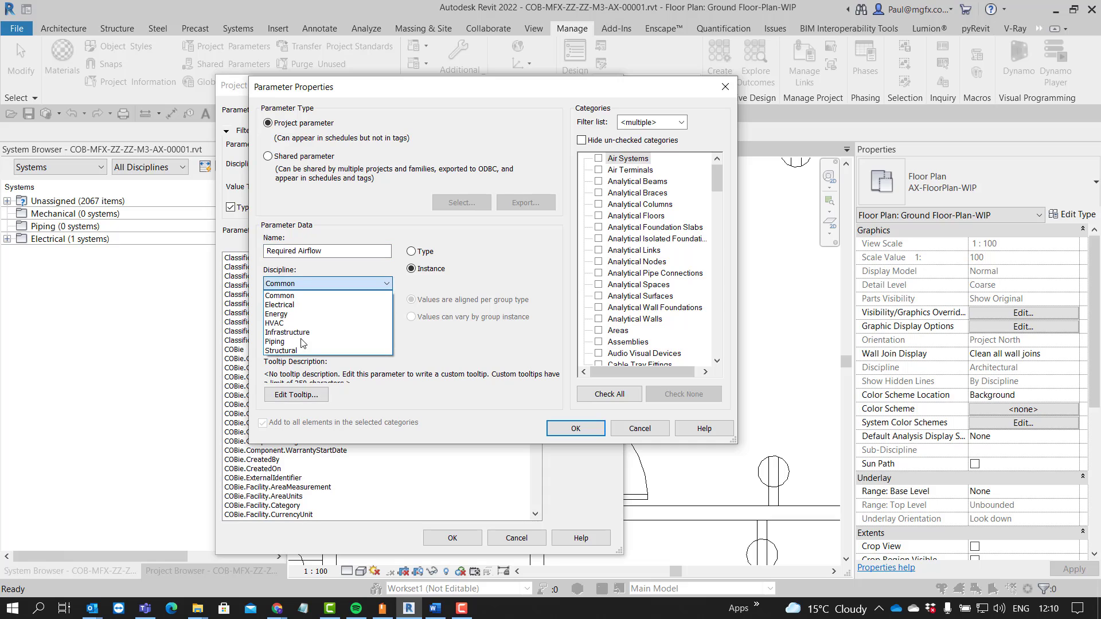
pyautogui.click(322, 321)
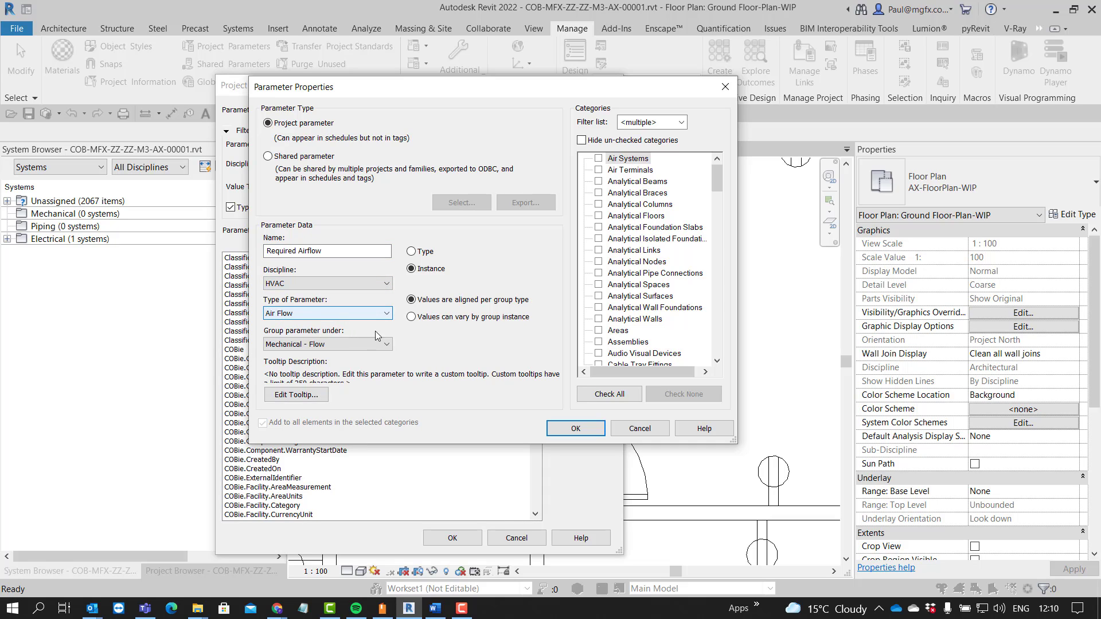
# Let the Required Airflow instance parameter vary by group instance, assign it to Air Terminals under Mechanical - Flow, and create it.
pyautogui.click(413, 268)
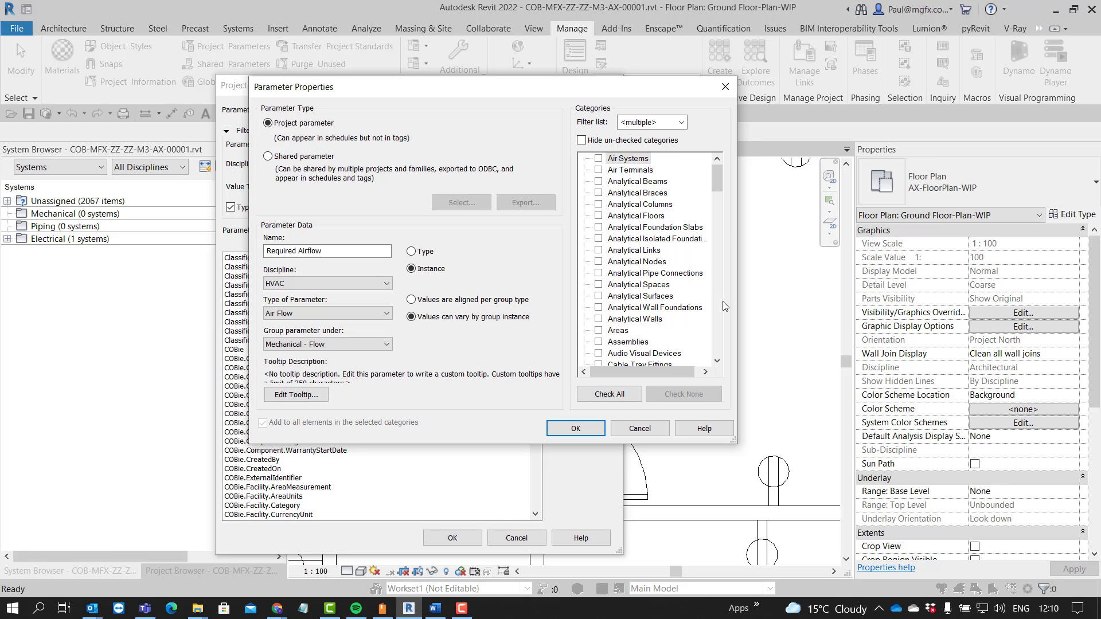
pyautogui.moveTo(718, 181)
pyautogui.mouseDown()
pyautogui.moveTo(711, 244)
pyautogui.moveTo(710, 163)
pyautogui.mouseUp()
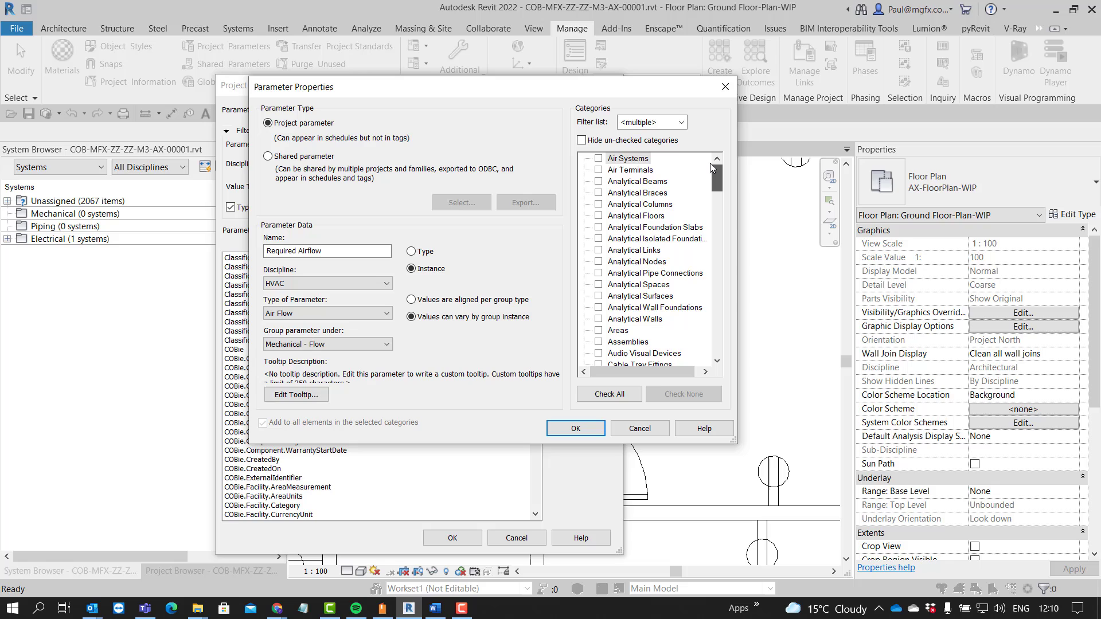
pyautogui.click(598, 170)
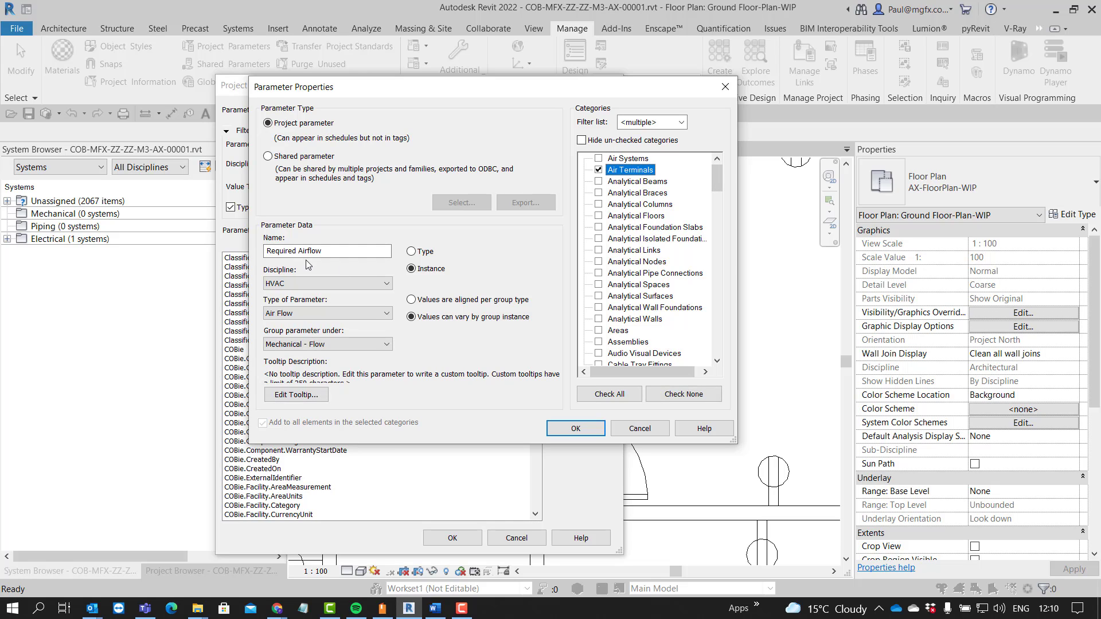
pyautogui.click(315, 345)
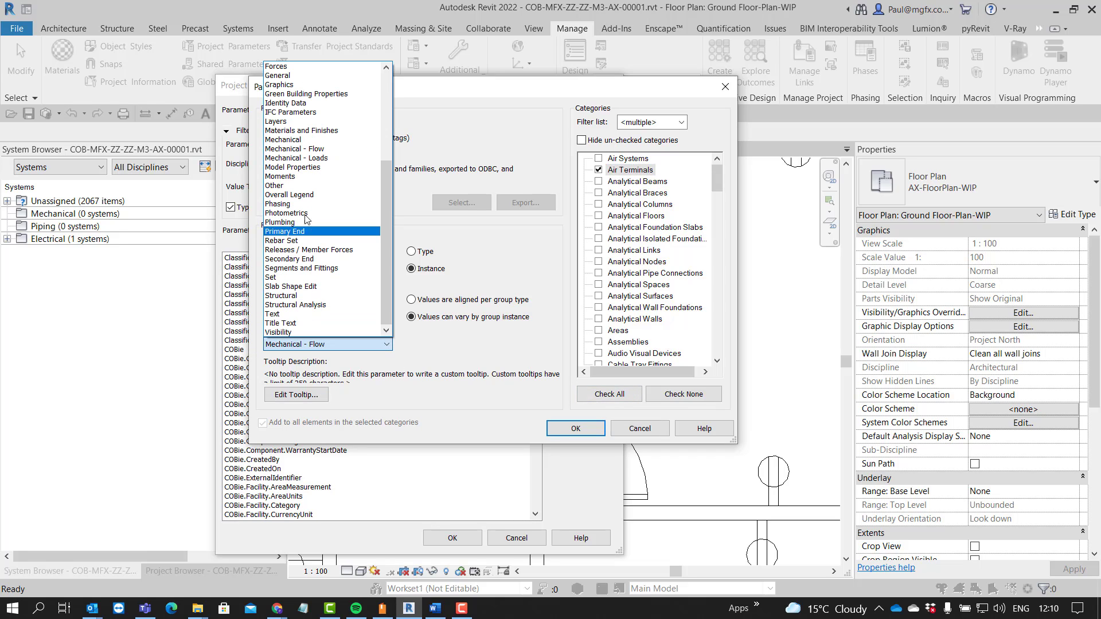
pyautogui.click(315, 149)
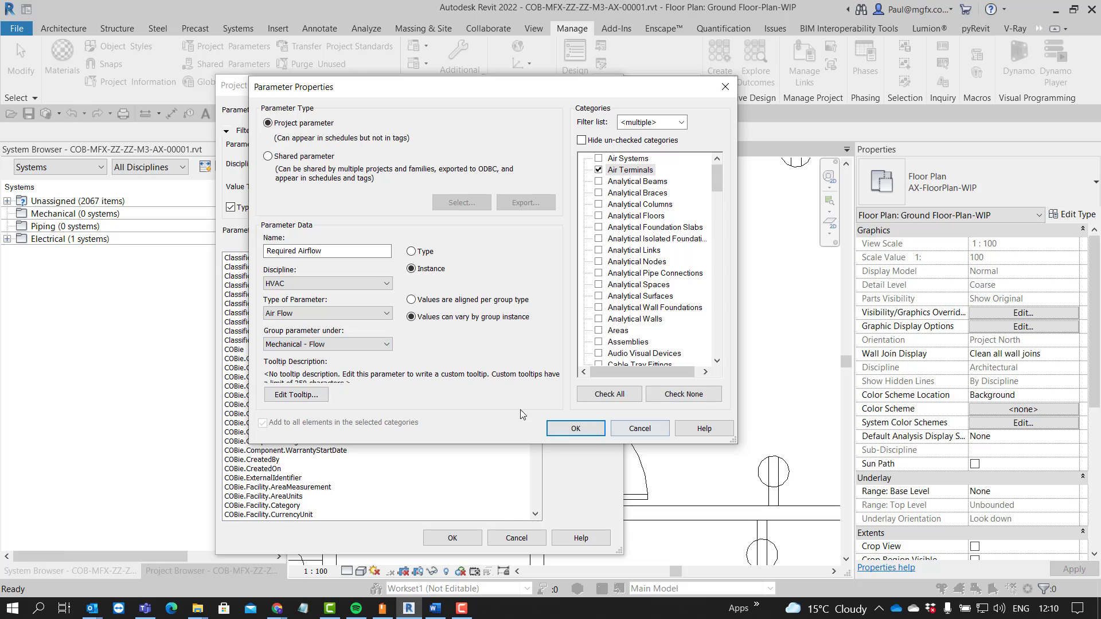
pyautogui.click(576, 429)
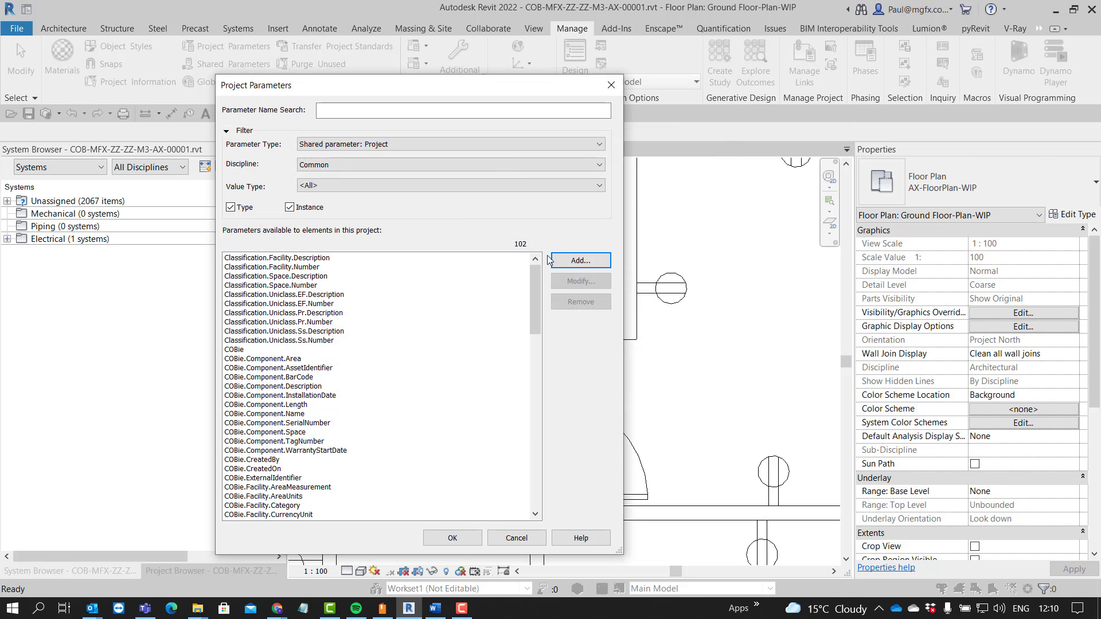
pyautogui.click(452, 537)
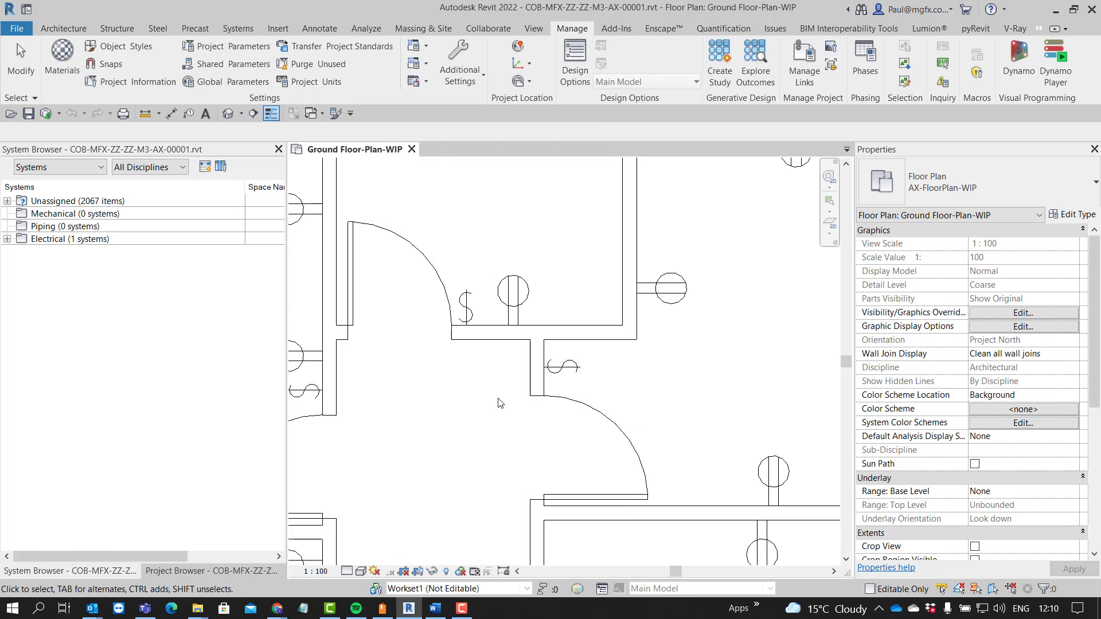
# Place an M_Supply Diffuser air terminal, type 600 x 600 Face 300 x 300 Connection, in the room beside the staircase.
pyautogui.scroll(-4, 499, 401)
pyautogui.scroll(-5, 545, 387)
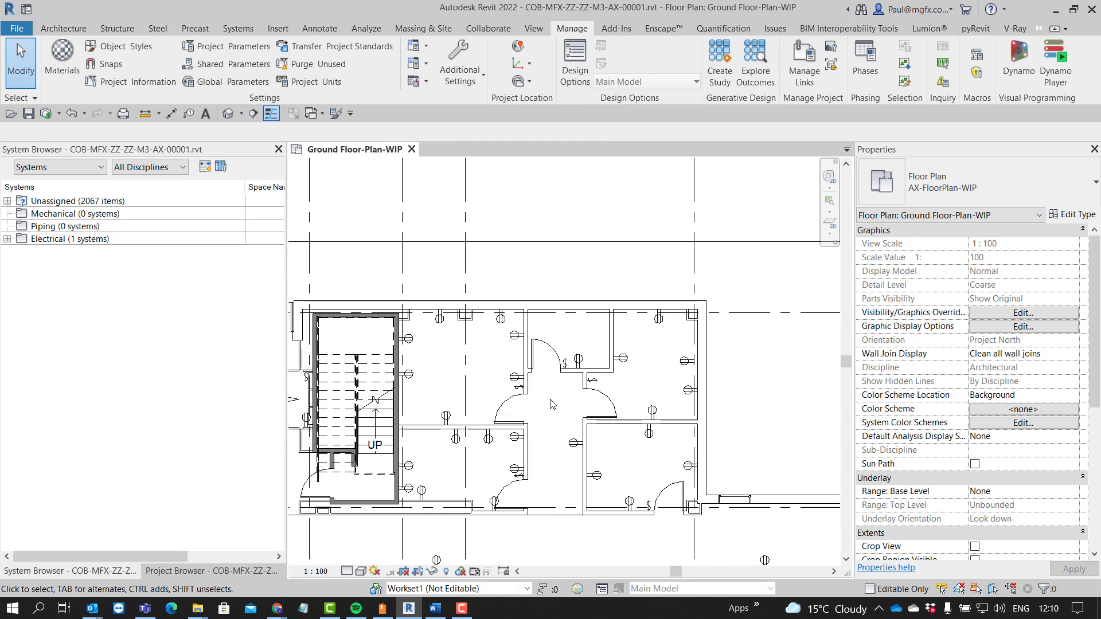
pyautogui.scroll(3, 429, 417)
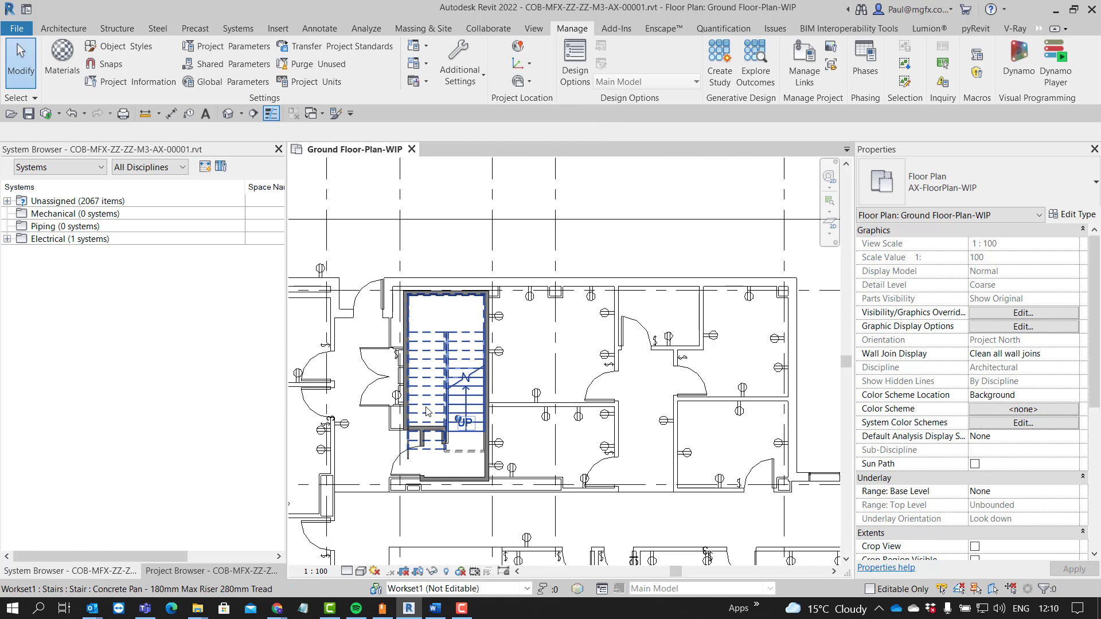
pyautogui.click(188, 571)
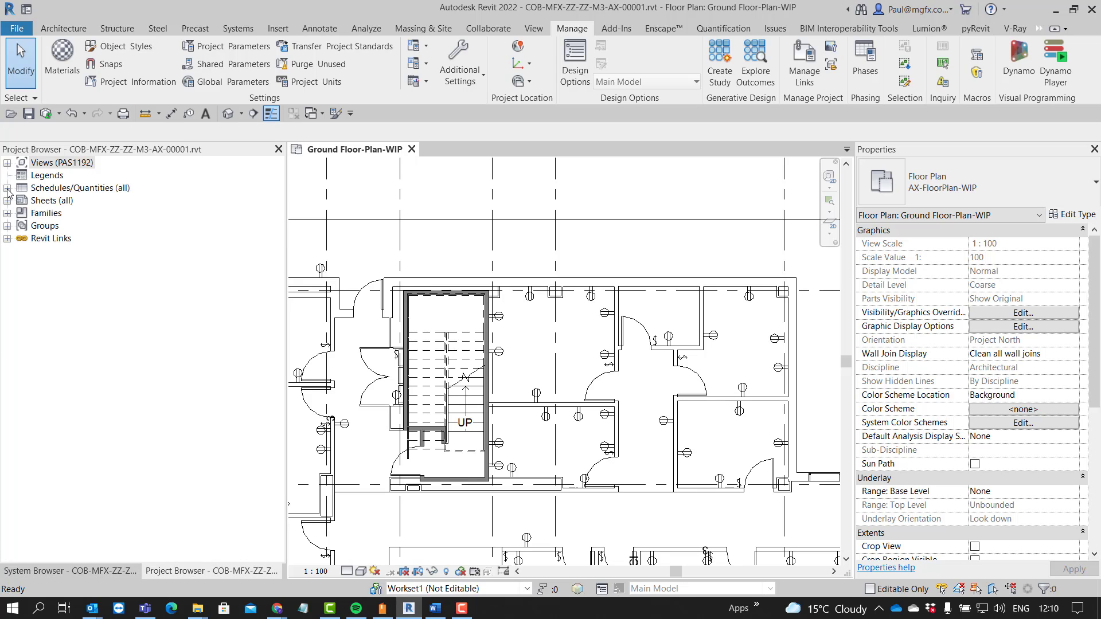
pyautogui.click(8, 213)
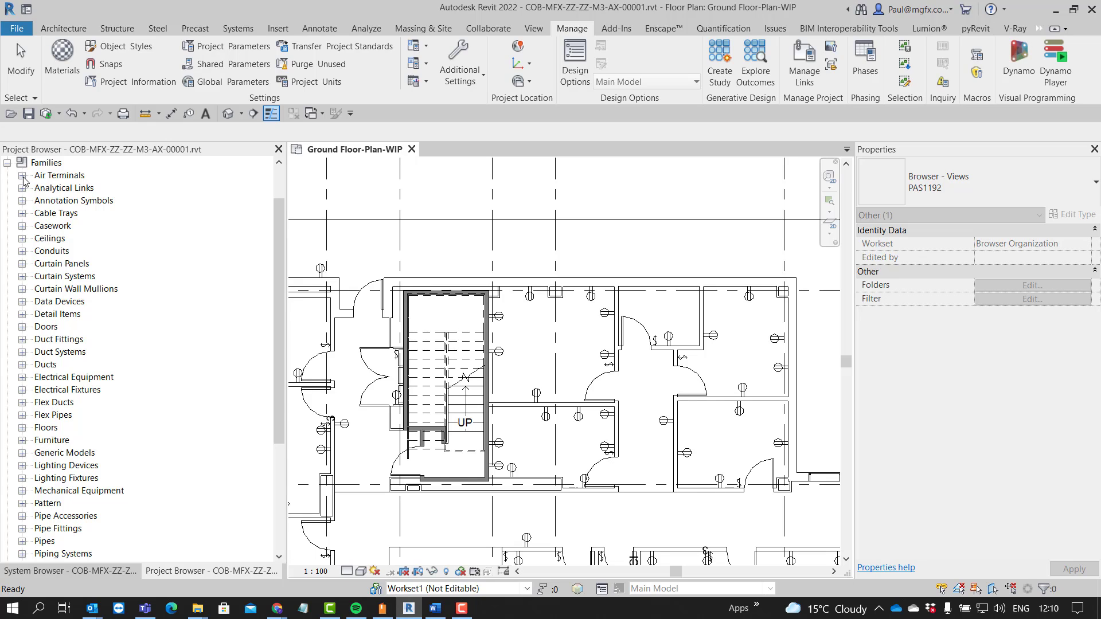
pyautogui.click(23, 176)
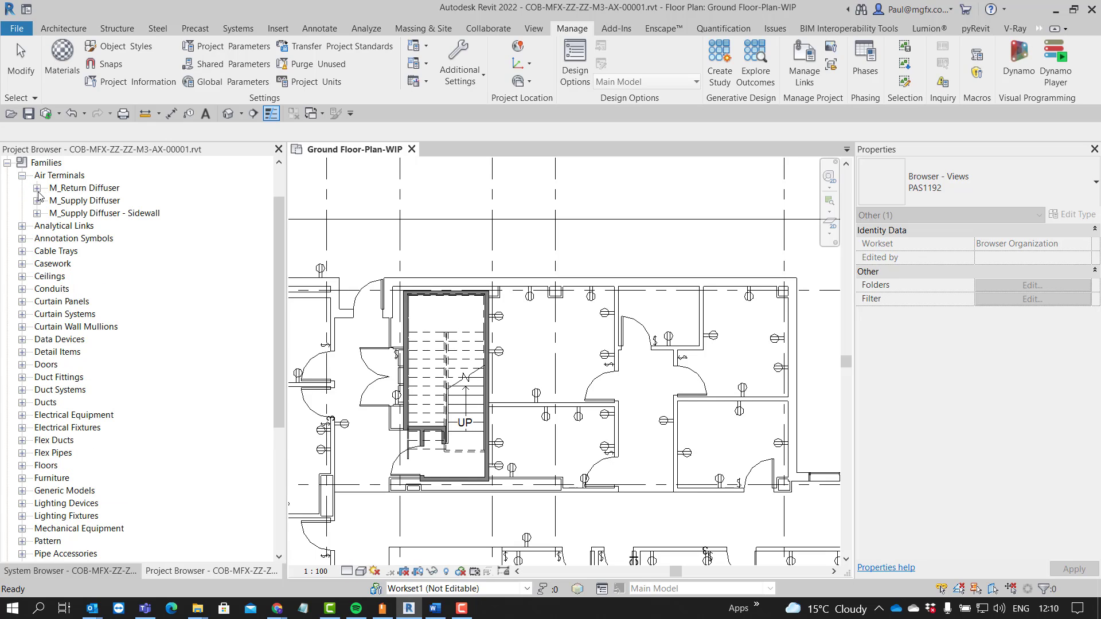
pyautogui.click(37, 201)
pyautogui.moveTo(85, 216); pyautogui.dragTo(536, 337)
pyautogui.scroll(5, 533, 338)
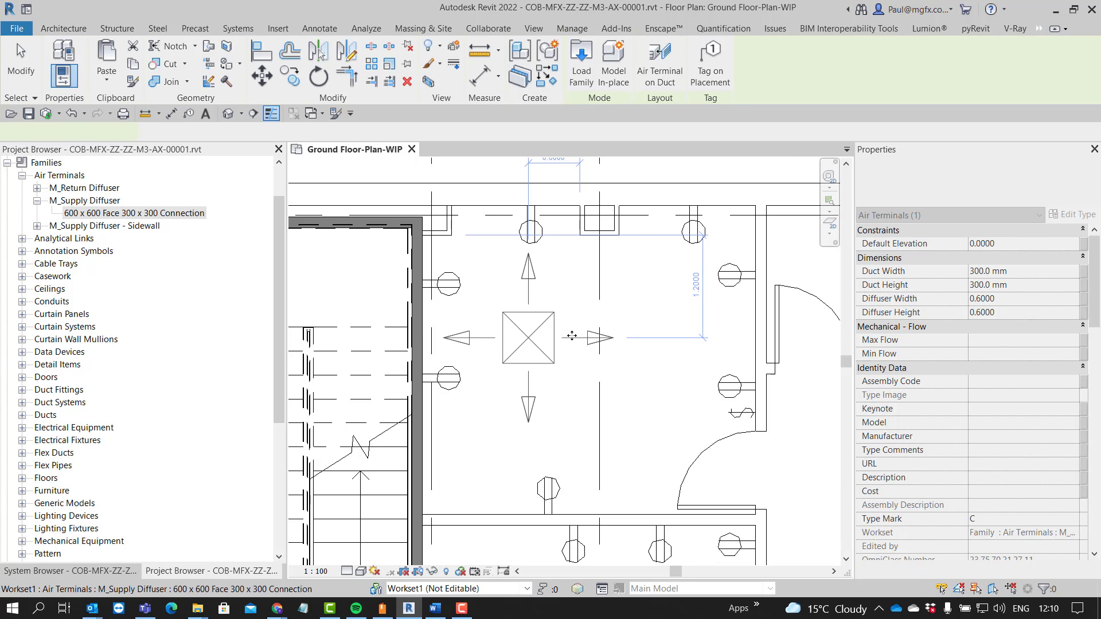
pyautogui.press('Escape')
pyautogui.press('Escape')
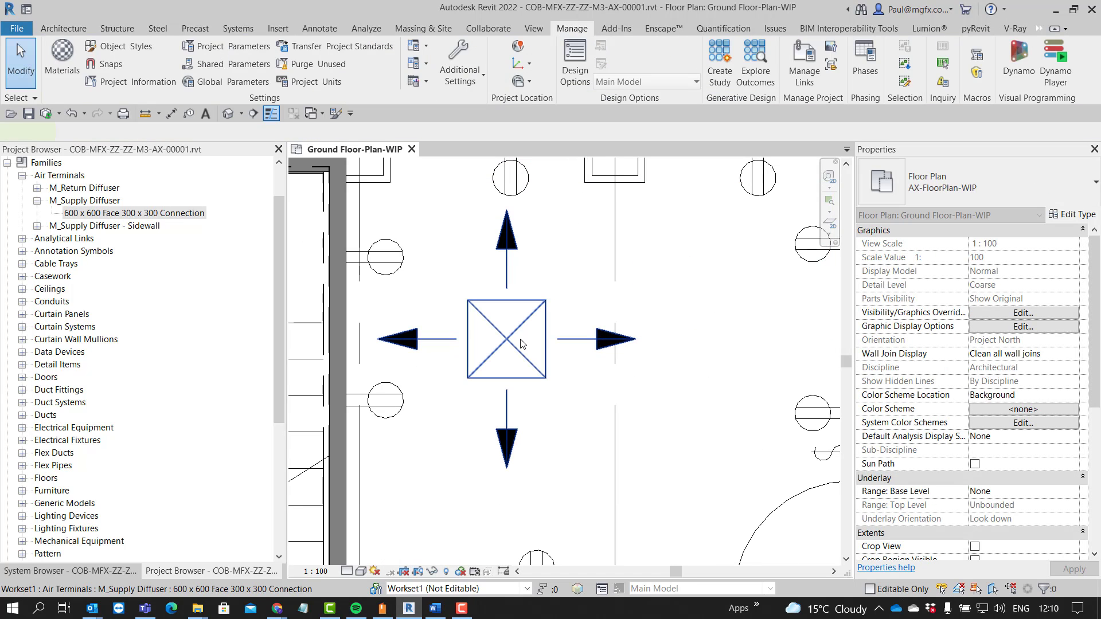
# Set the placed supply diffuser's Required Airflow to 235.00 L/s and deselect the diffuser.
pyautogui.click(523, 340)
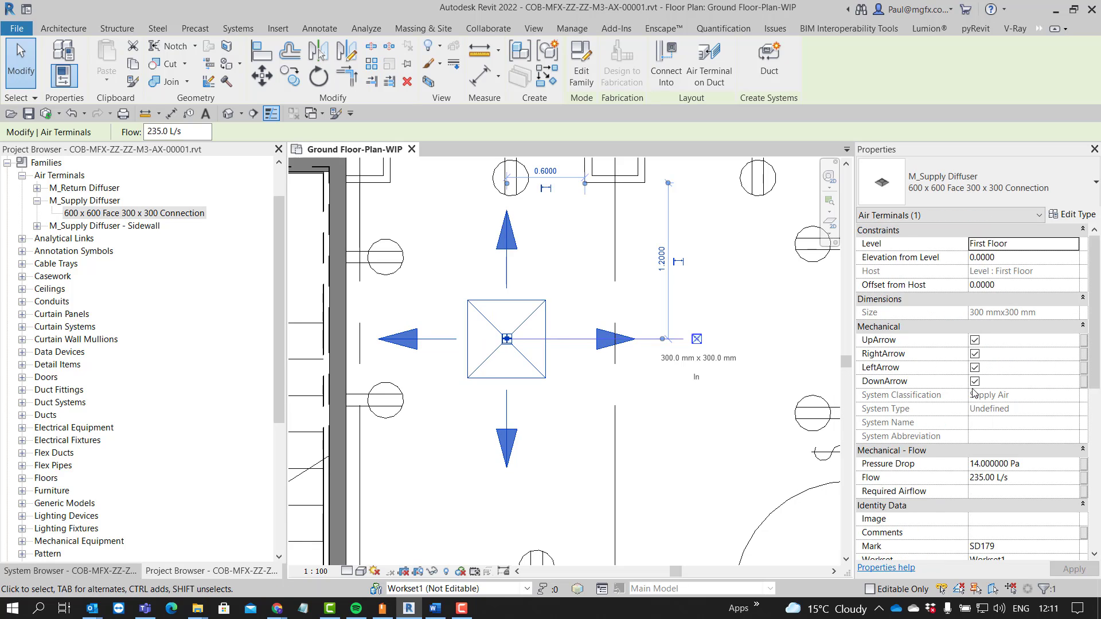
pyautogui.scroll(-2, 973, 394)
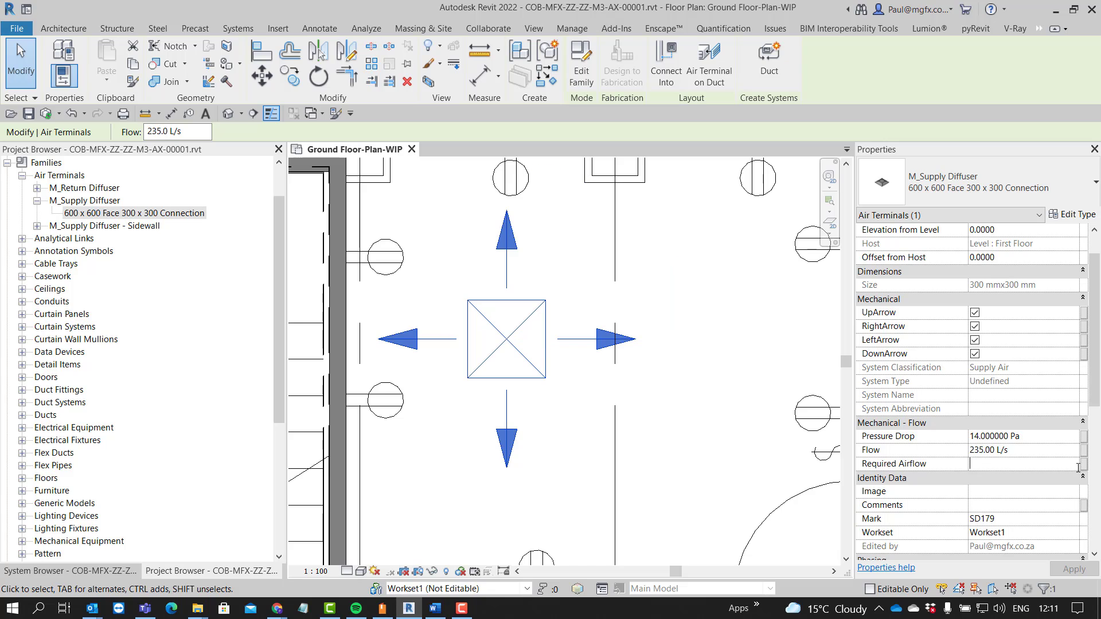
pyautogui.click(1024, 453)
pyautogui.write('235.00 L/s')
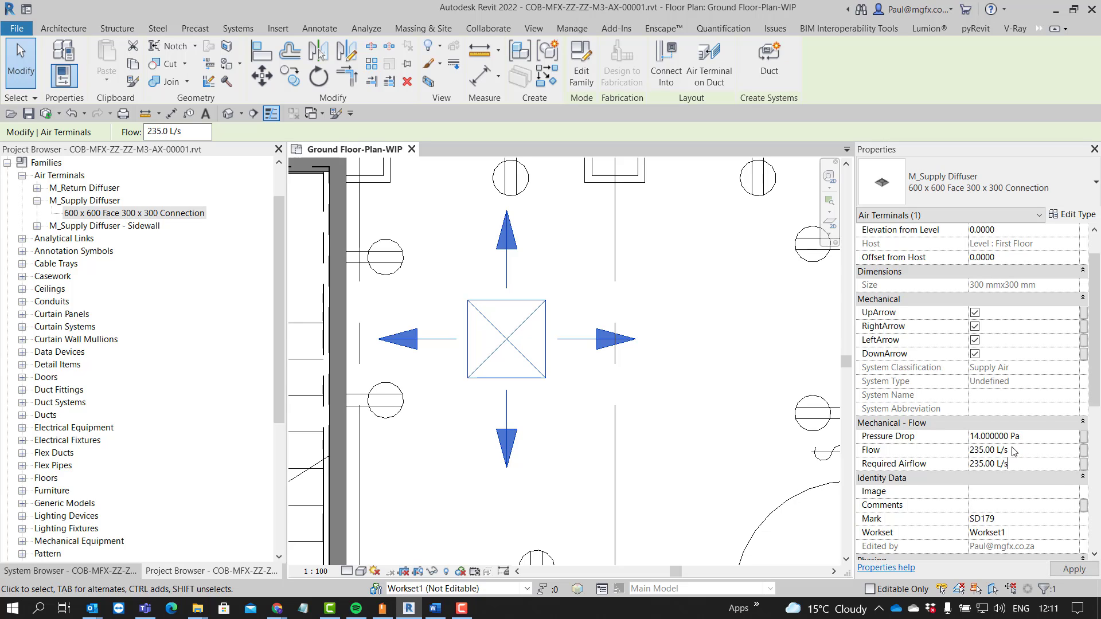
pyautogui.click(1049, 453)
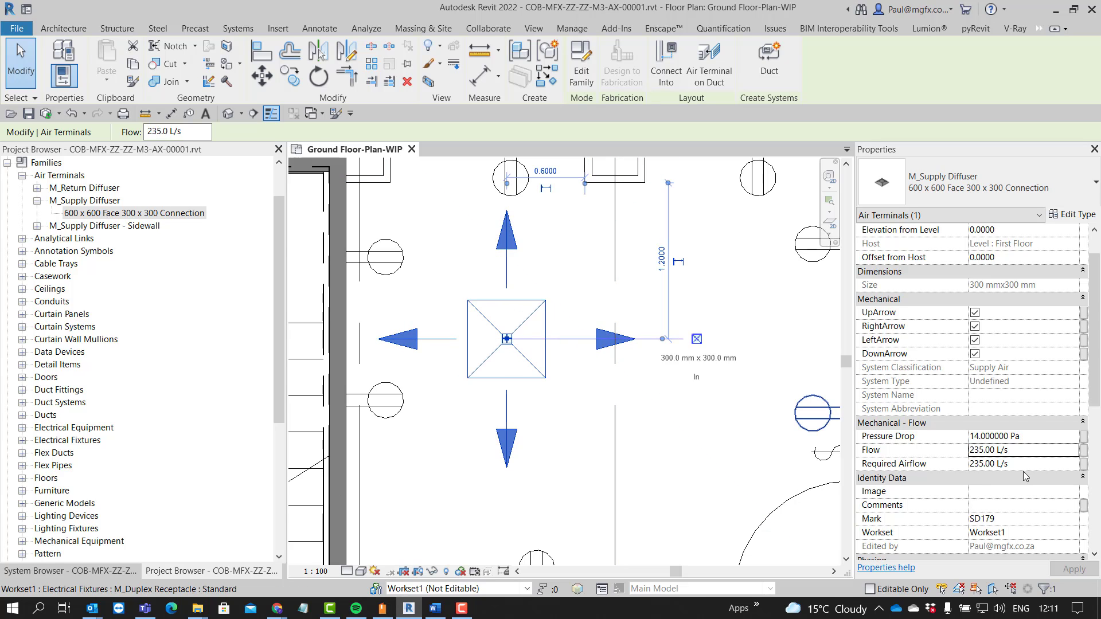
pyautogui.click(704, 435)
# Reopen the project parameters and filter the list by the Project parameter type and the HVAC discipline.
pyautogui.scroll(-3, 700, 422)
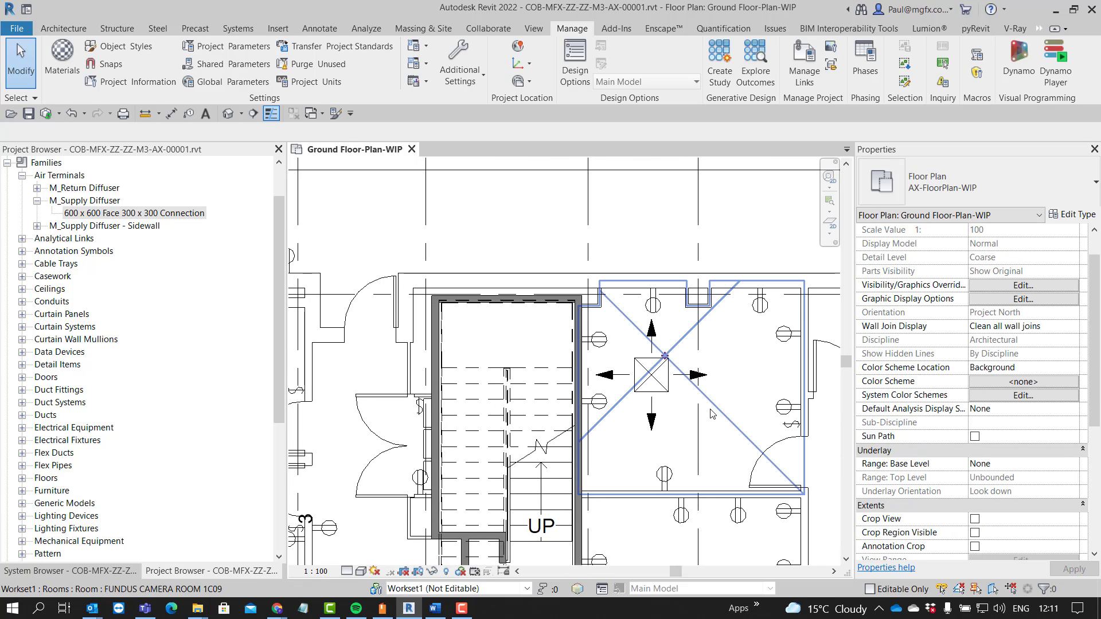
pyautogui.scroll(-2, 609, 391)
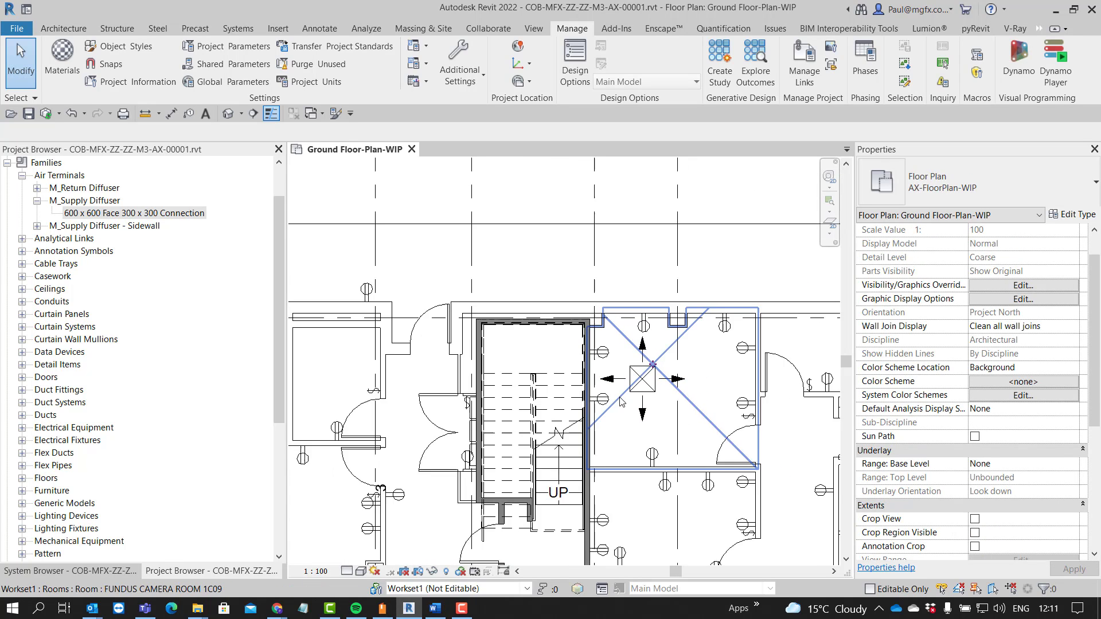
pyautogui.moveTo(611, 392); pyautogui.dragTo(671, 389, button='middle')
pyautogui.scroll(1, 670, 388)
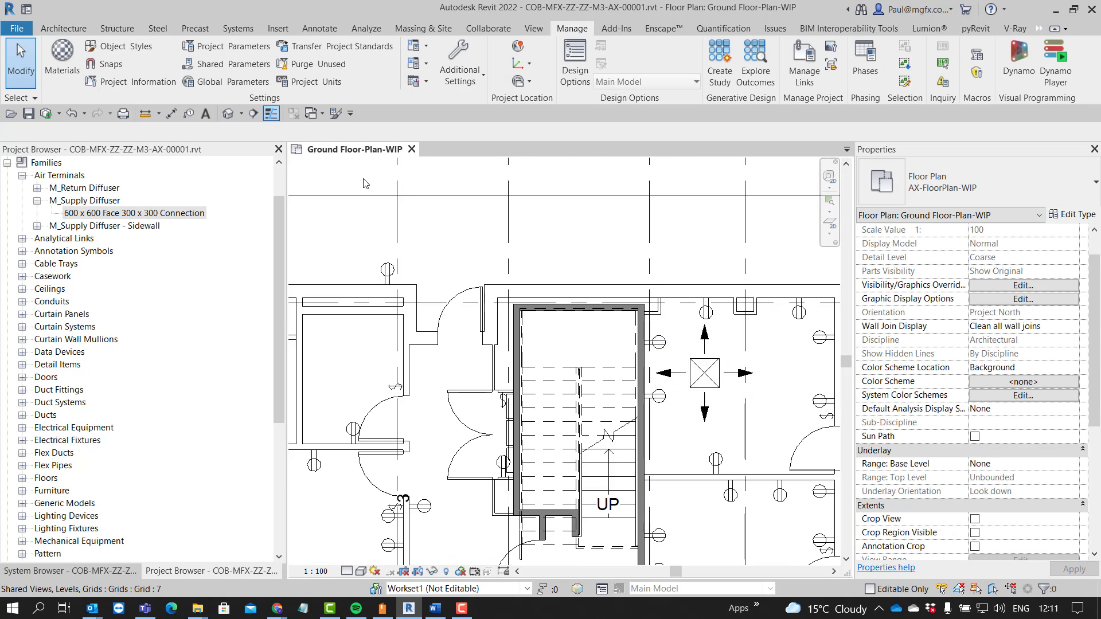
pyautogui.click(236, 49)
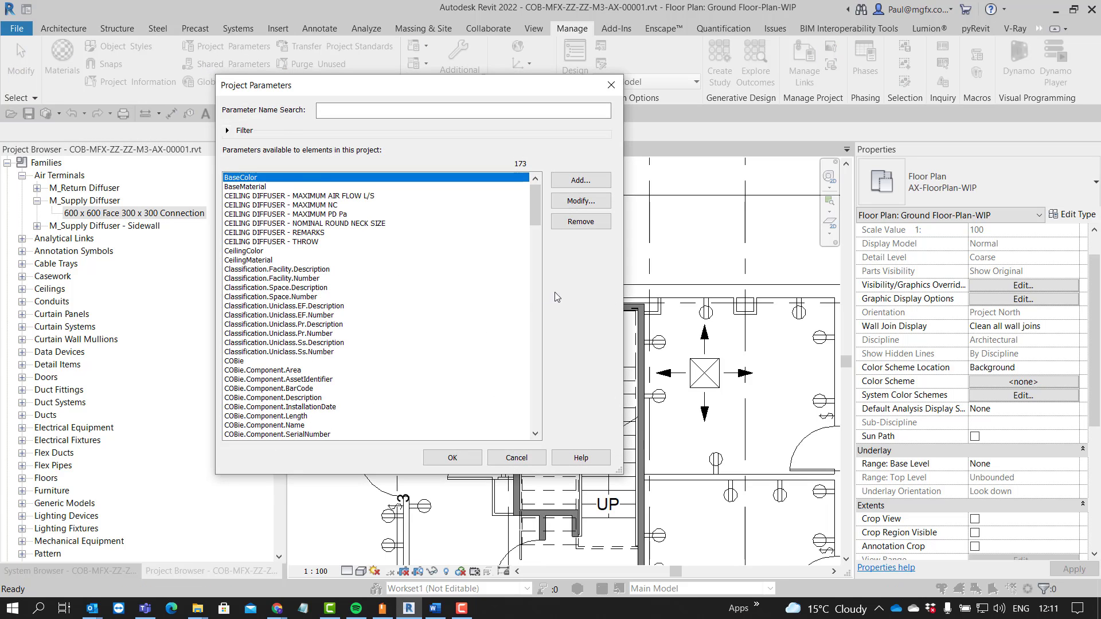
pyautogui.click(227, 131)
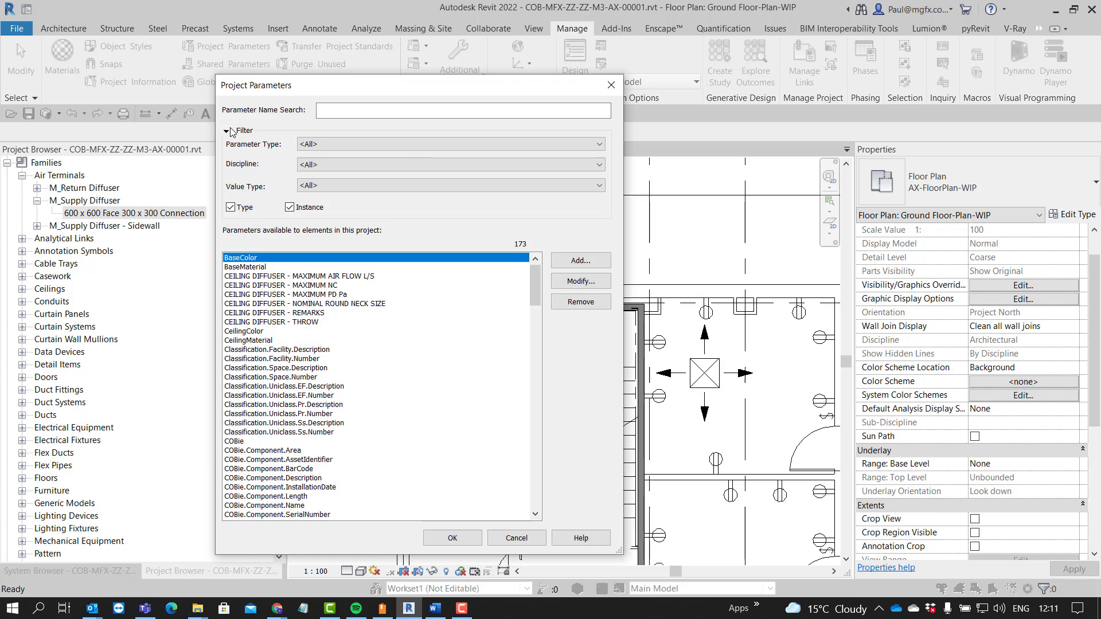
pyautogui.click(362, 145)
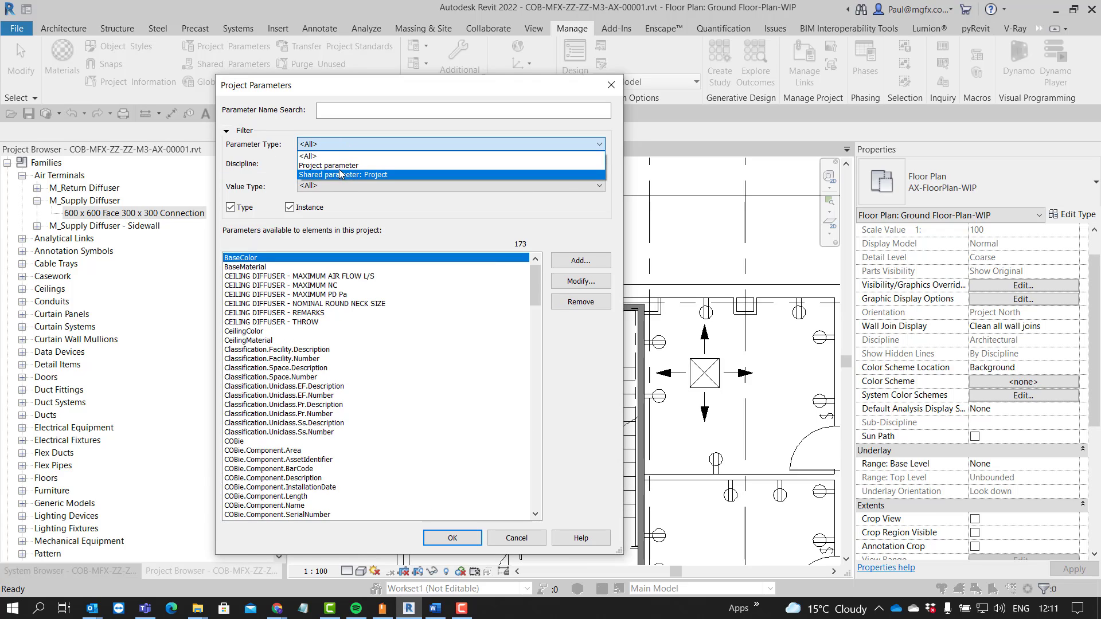
pyautogui.click(332, 165)
pyautogui.click(327, 165)
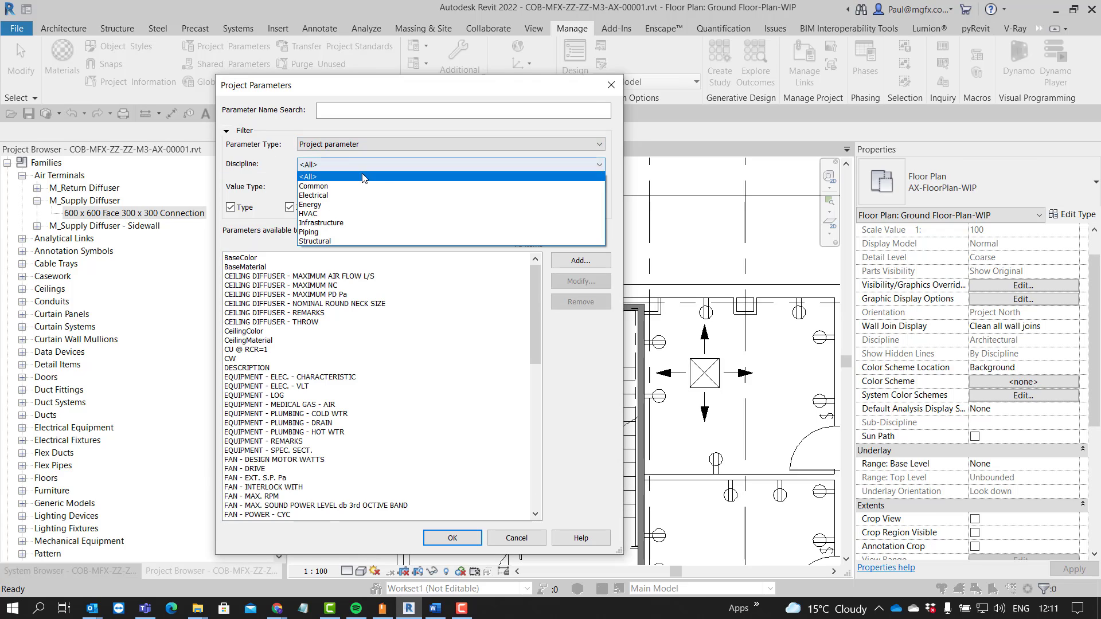
pyautogui.click(328, 214)
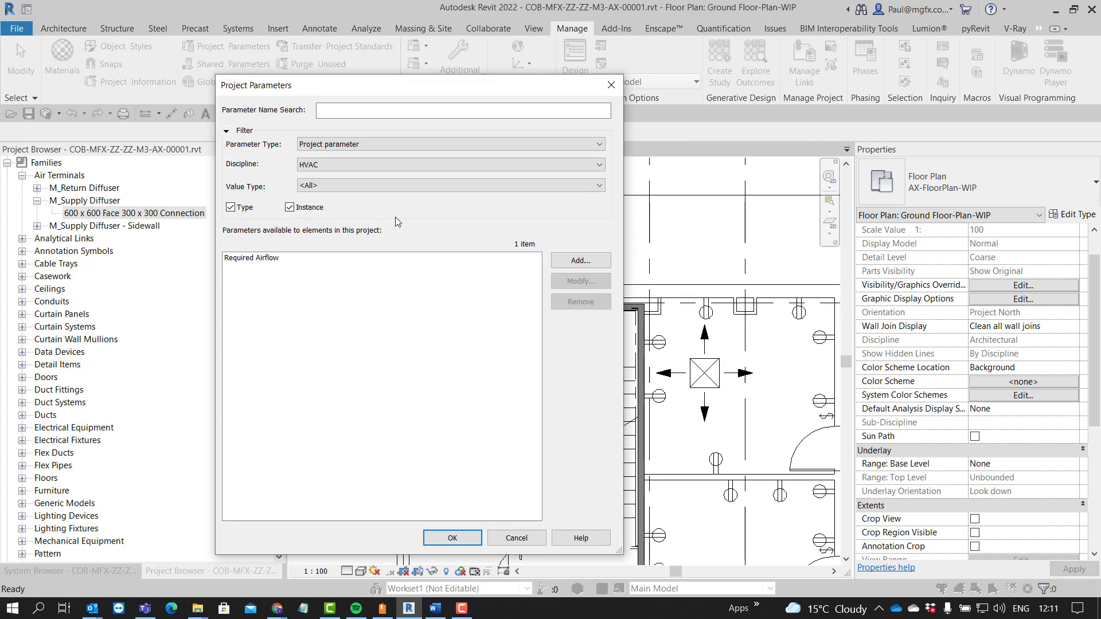
# Review the Required Airflow parameter's properties and available parameter groups without changing them, and close the project parameters.
pyautogui.click(257, 259)
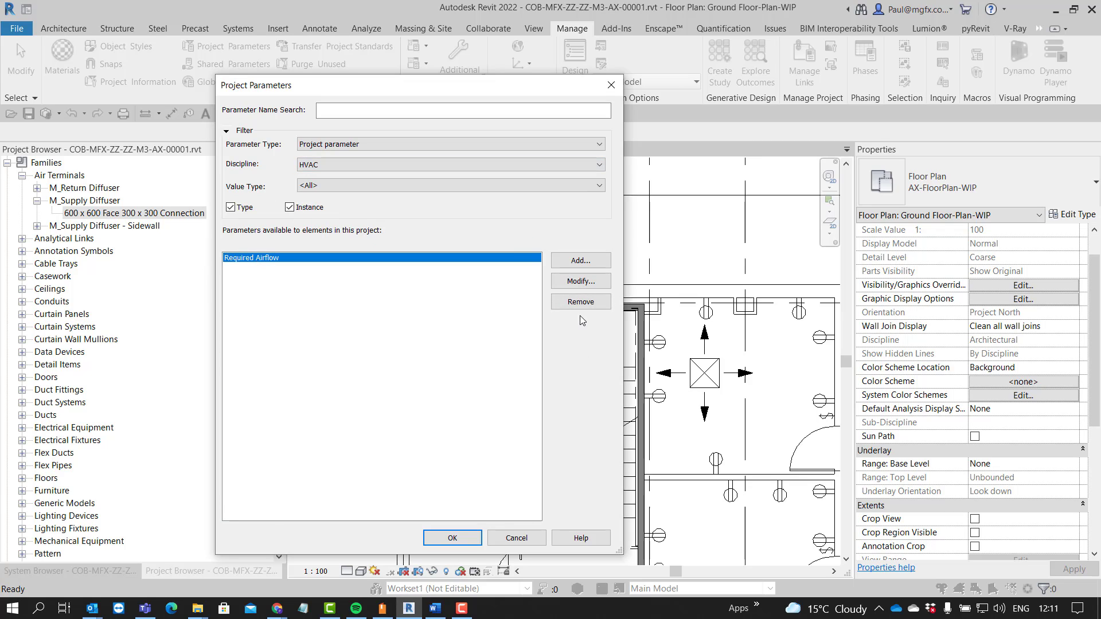
pyautogui.click(575, 282)
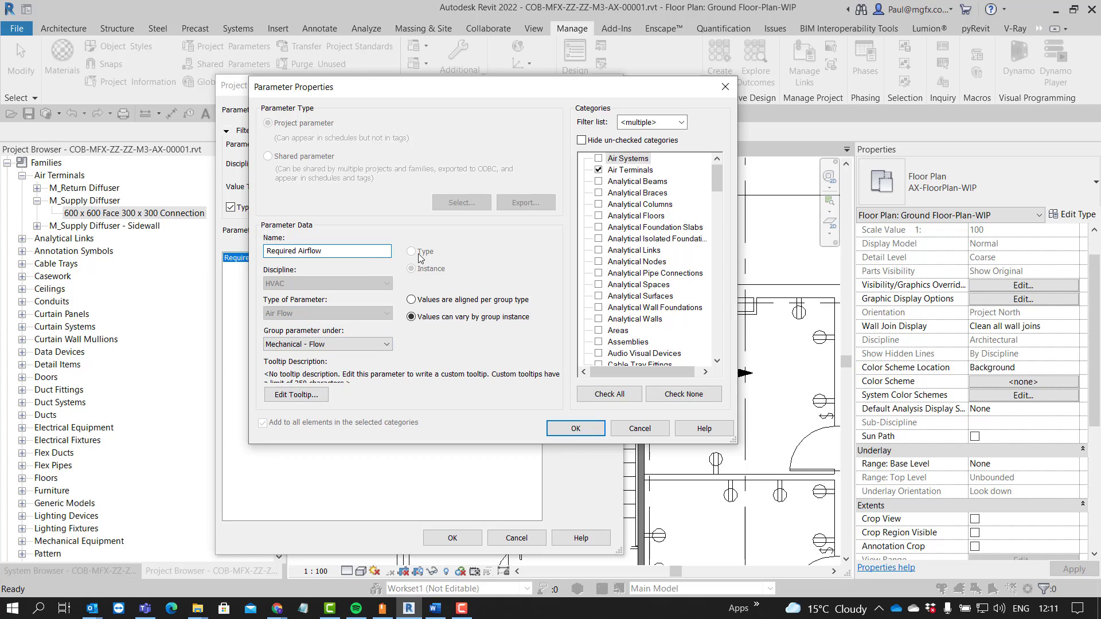
pyautogui.click(300, 344)
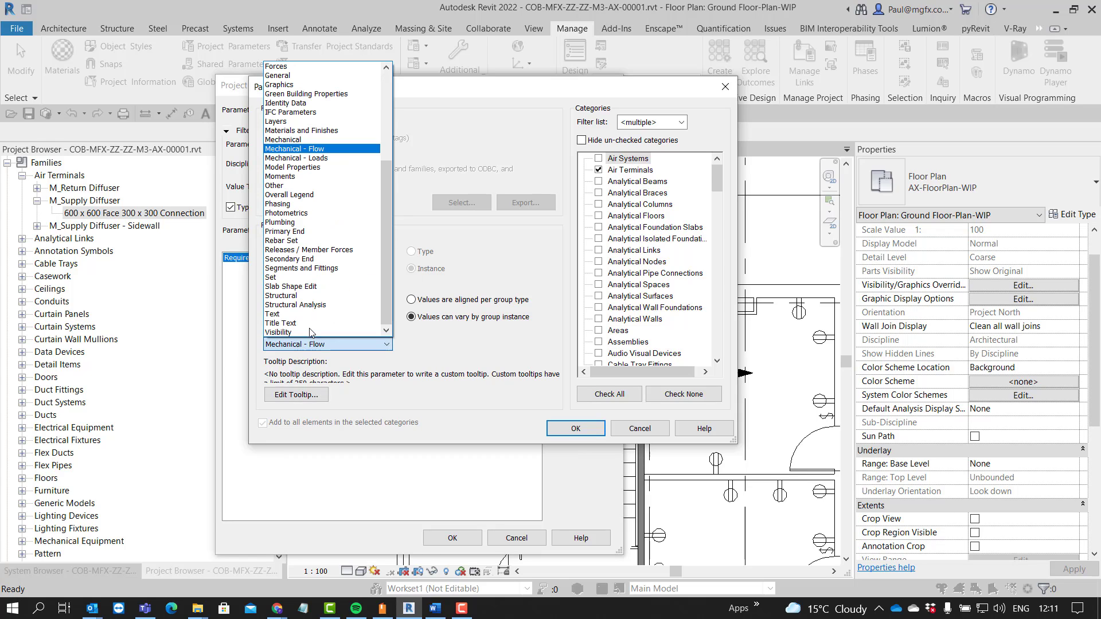
pyautogui.scroll(6, 321, 240)
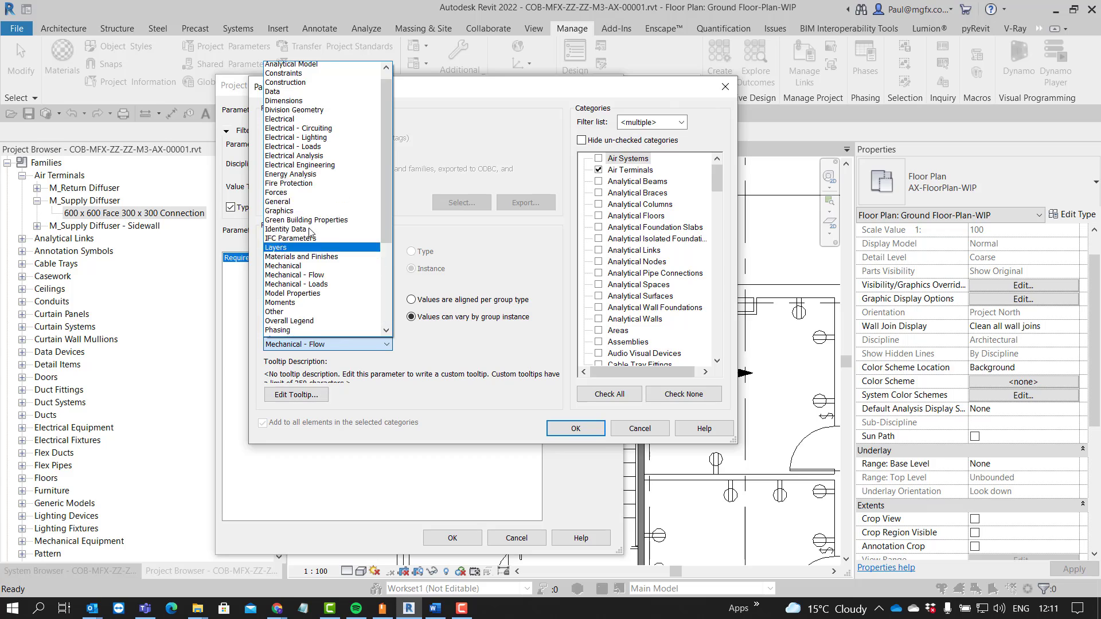
pyautogui.click(425, 109)
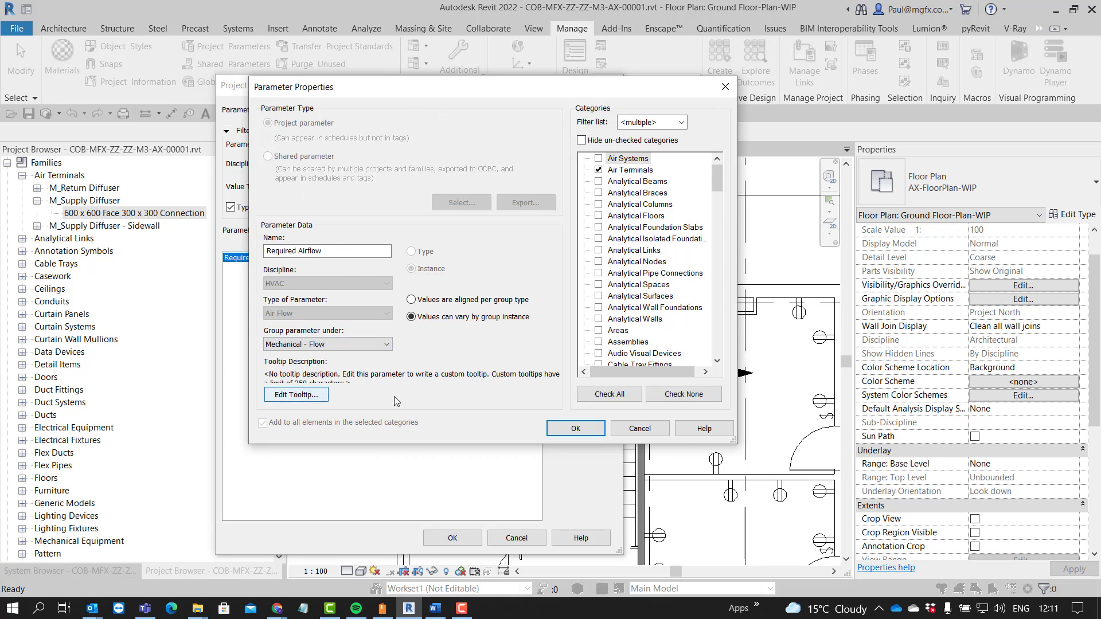
pyautogui.click(634, 429)
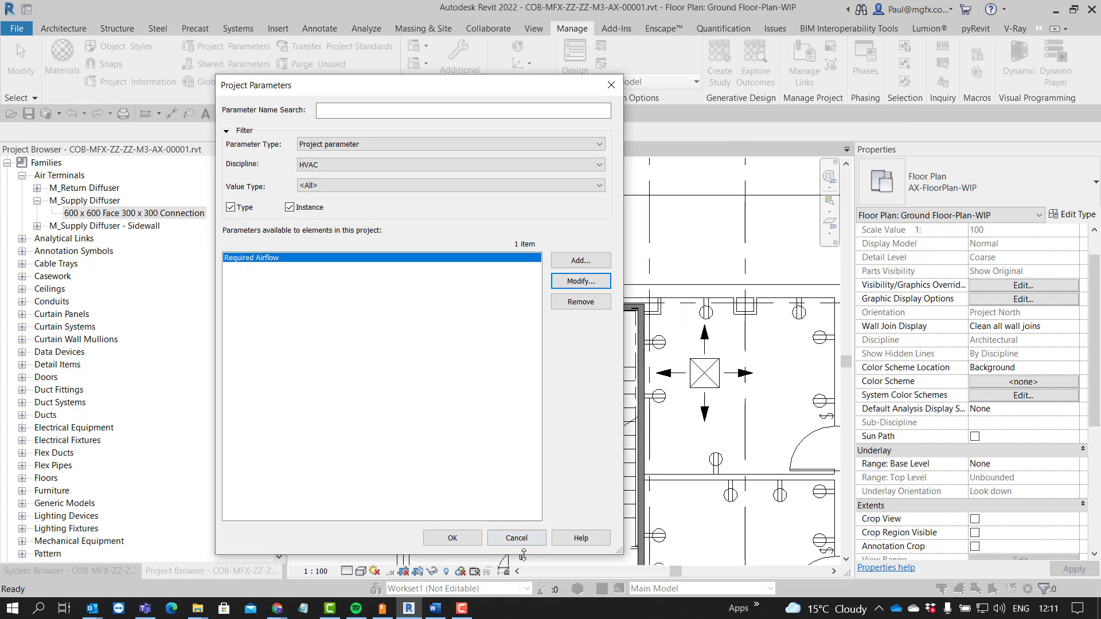
pyautogui.click(452, 538)
# Examine the overall ground floor plan, from the room with the diffuser out to the whole building.
pyautogui.scroll(-2, 416, 279)
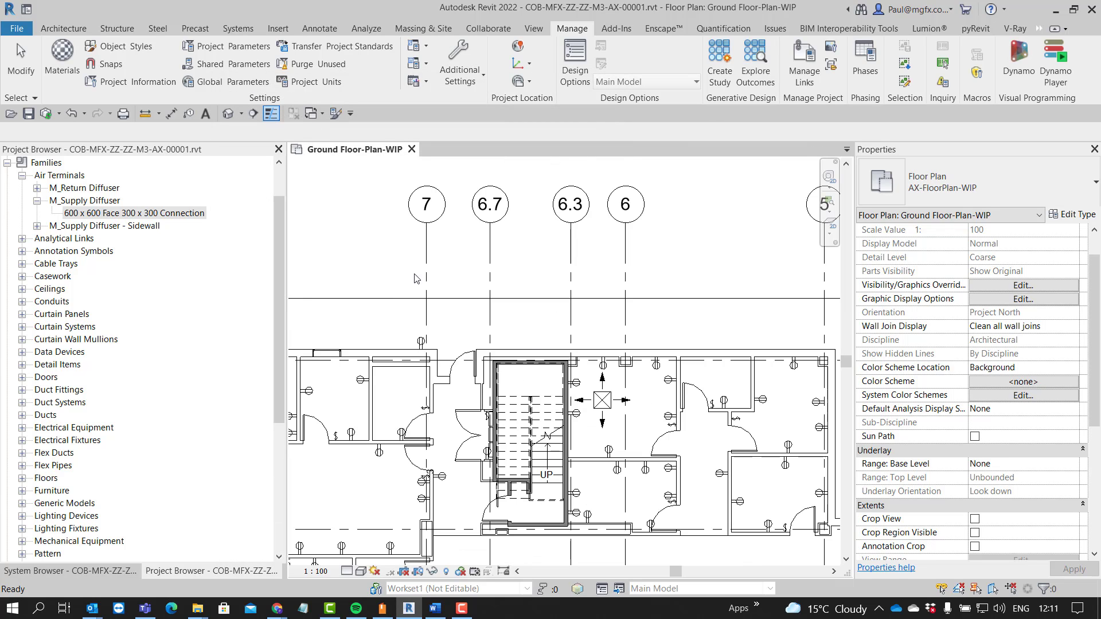
pyautogui.scroll(-1, 378, 278)
pyautogui.moveTo(385, 279); pyautogui.dragTo(481, 207, button='middle')
pyautogui.scroll(1, 457, 288)
pyautogui.scroll(-4, 530, 281)
pyautogui.scroll(-1, 490, 238)
pyautogui.moveTo(514, 310); pyautogui.dragTo(465, 281, button='middle')
pyautogui.scroll(-1, 465, 281)
pyautogui.scroll(-3, 482, 346)
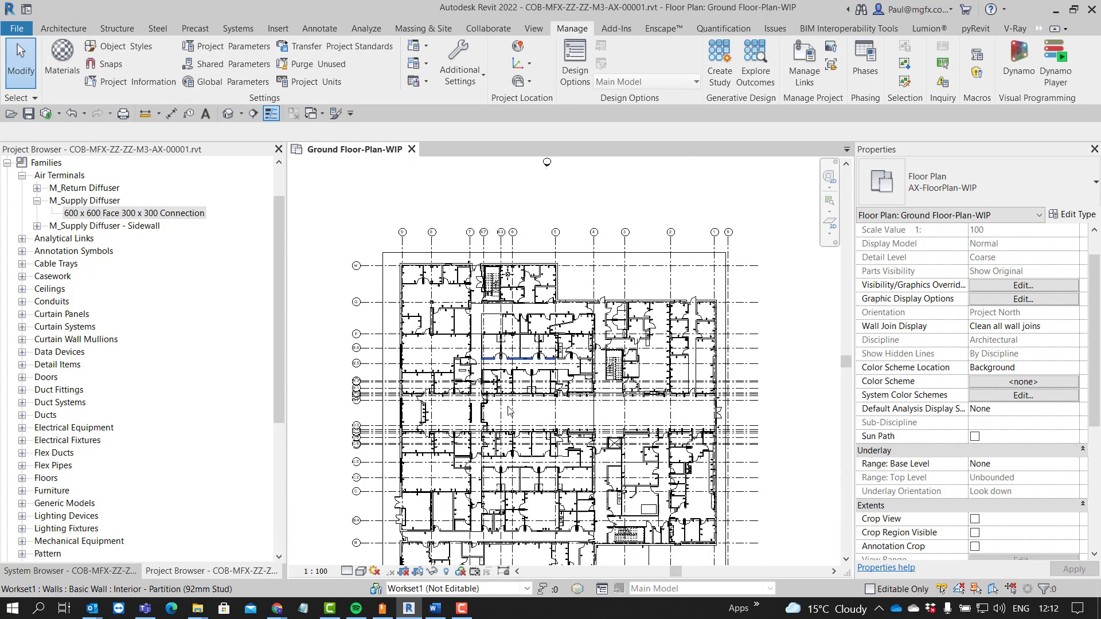
pyautogui.scroll(2, 512, 454)
pyautogui.moveTo(536, 396); pyautogui.dragTo(535, 374, button='middle')
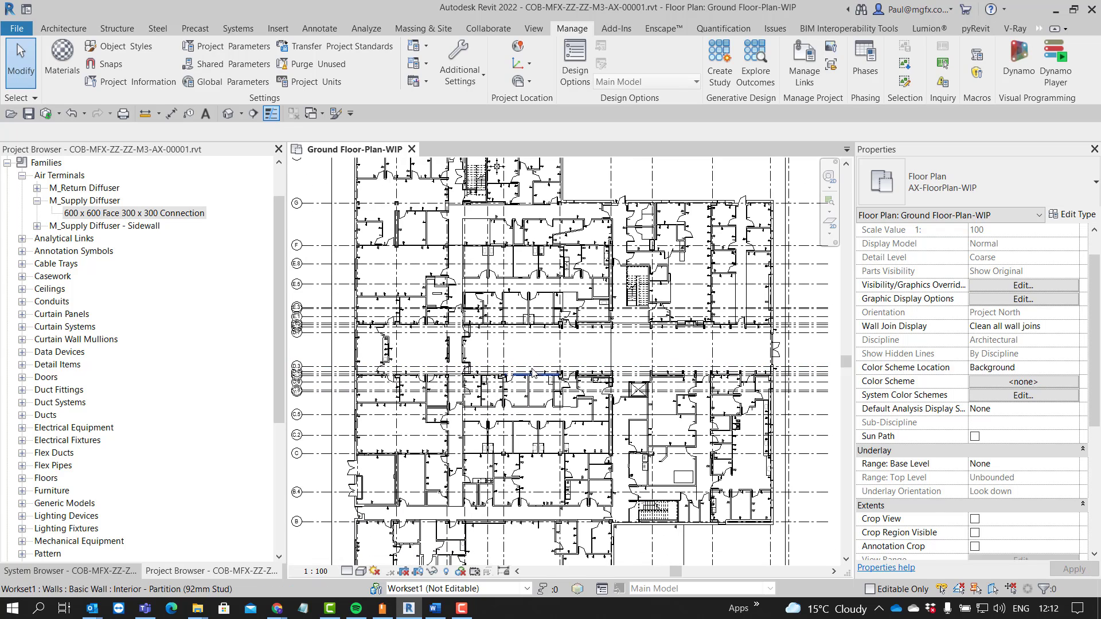
pyautogui.scroll(-2, 554, 394)
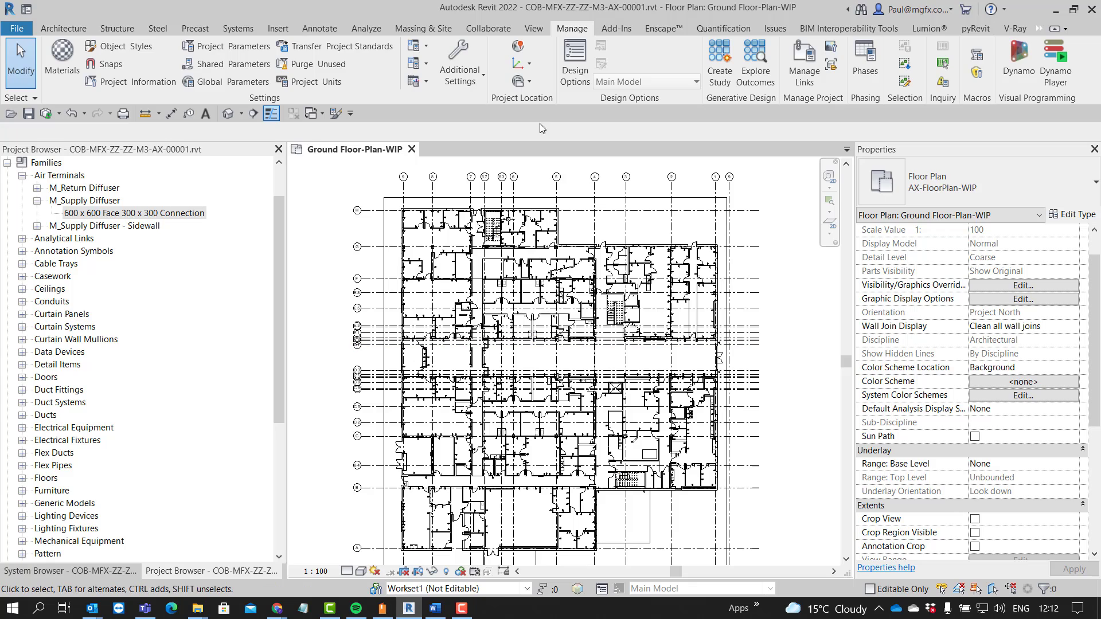
# Bring up the BIM Interoperability Tools and review the COBie Extension commands against the ground floor plan.
pyautogui.click(837, 29)
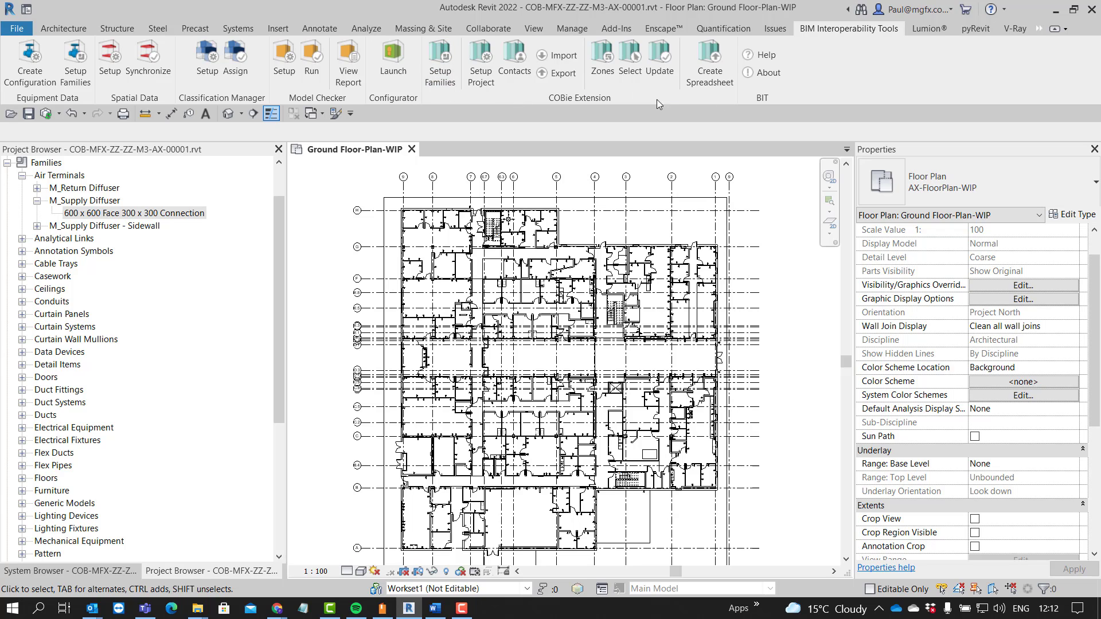
pyautogui.scroll(-1, 475, 344)
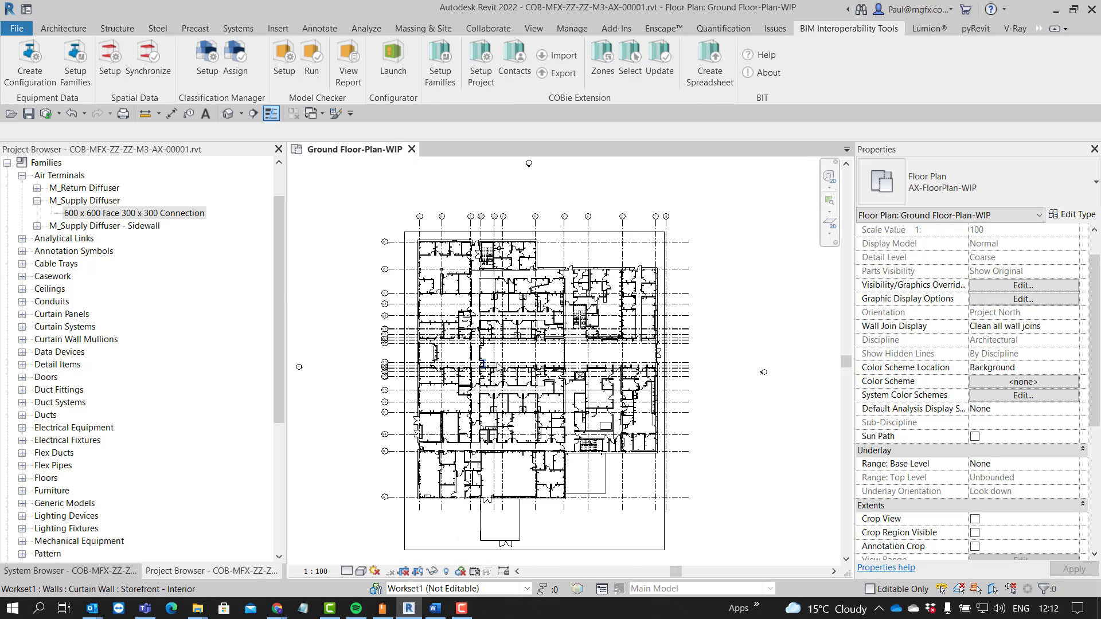
pyautogui.scroll(1, 483, 363)
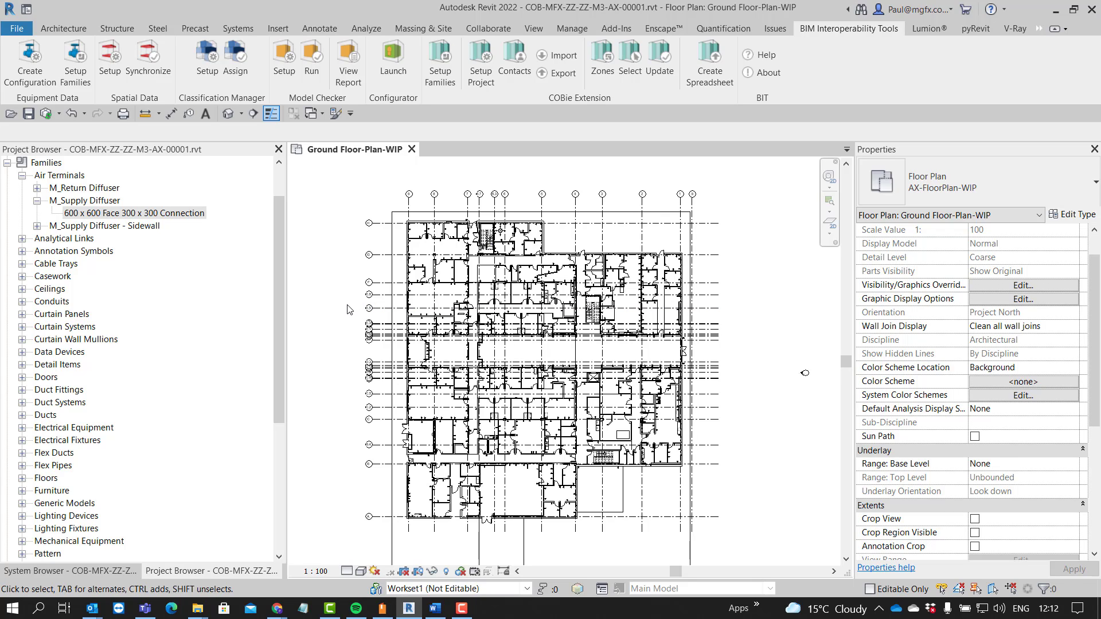
pyautogui.scroll(1, 350, 309)
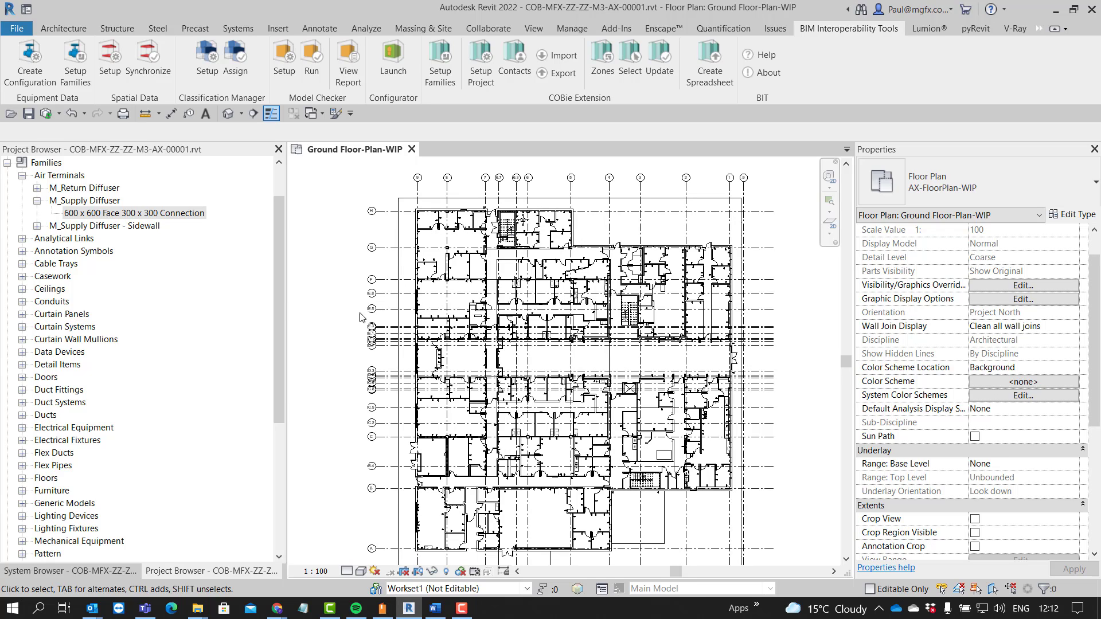